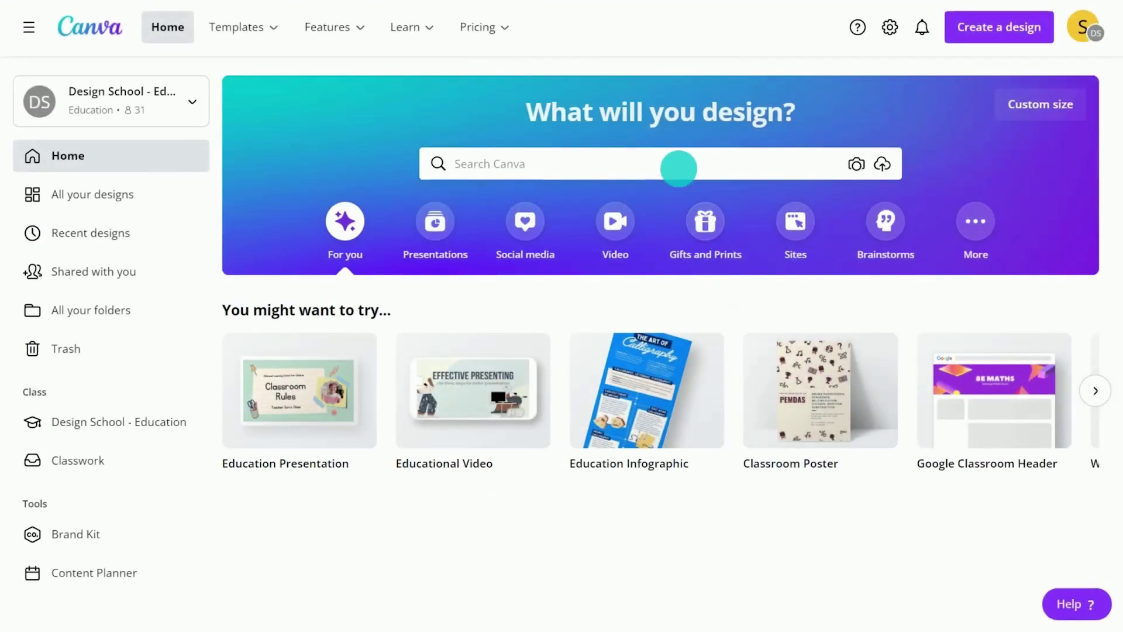
# Search templates for 'report', filter to the Education theme, and open the Fiction Book Report template
pyautogui.click(678, 168)
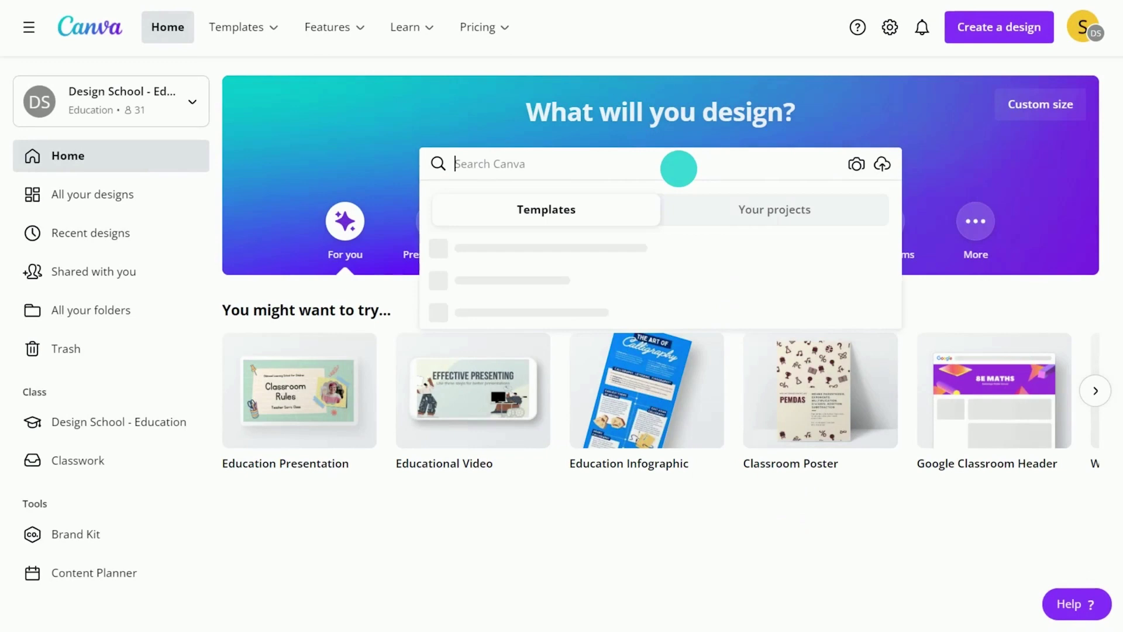
pyautogui.write('report')
pyautogui.press('Return')
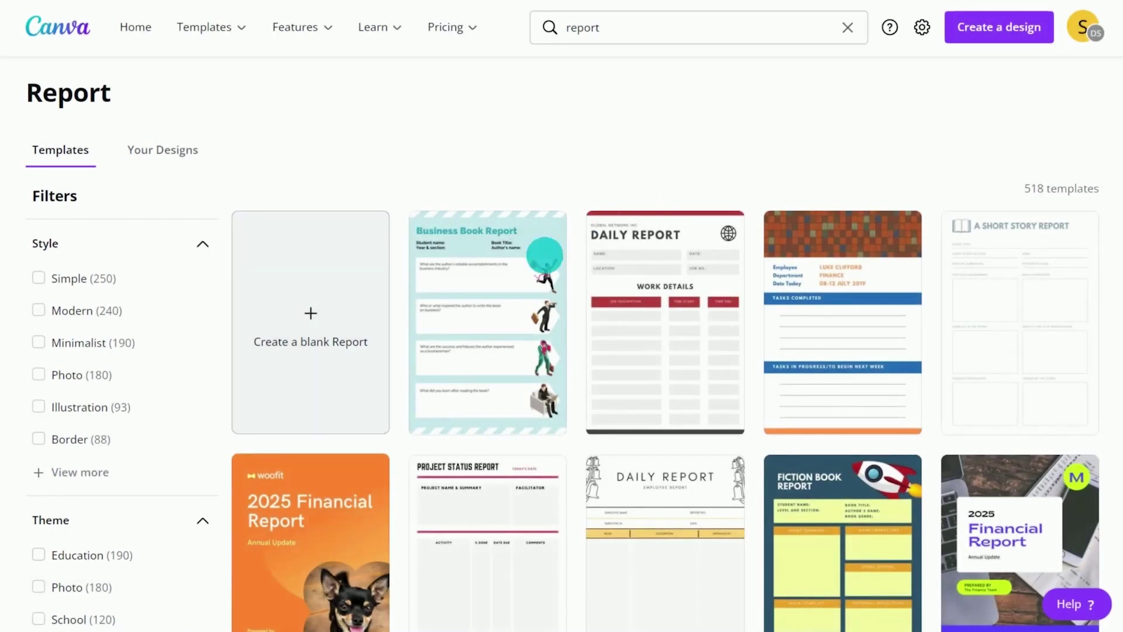
pyautogui.click(78, 556)
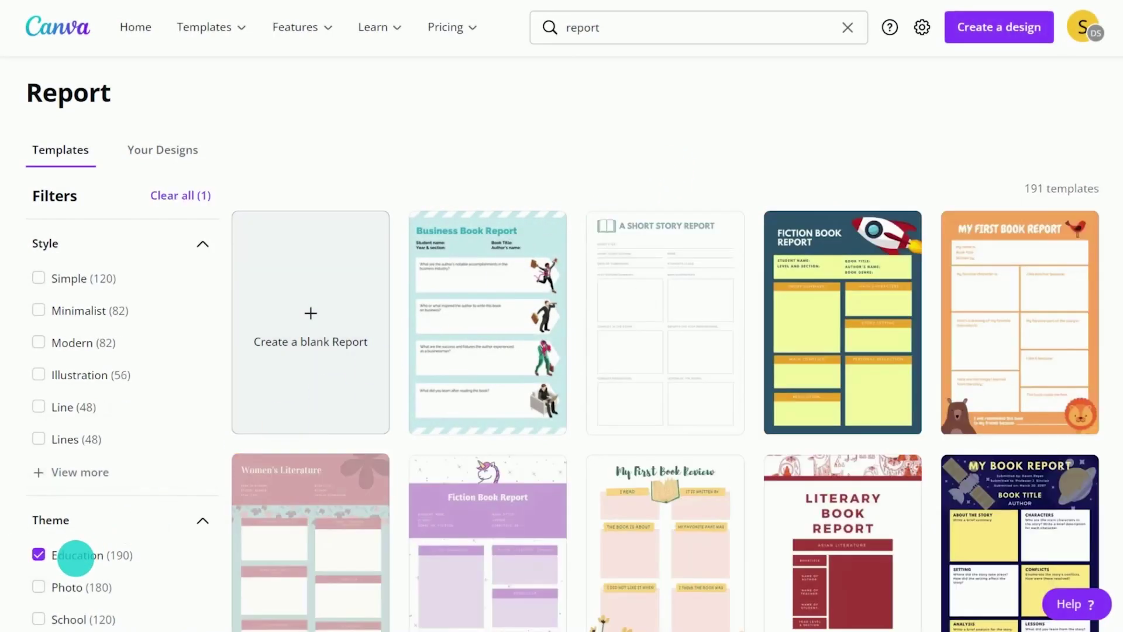
pyautogui.click(835, 319)
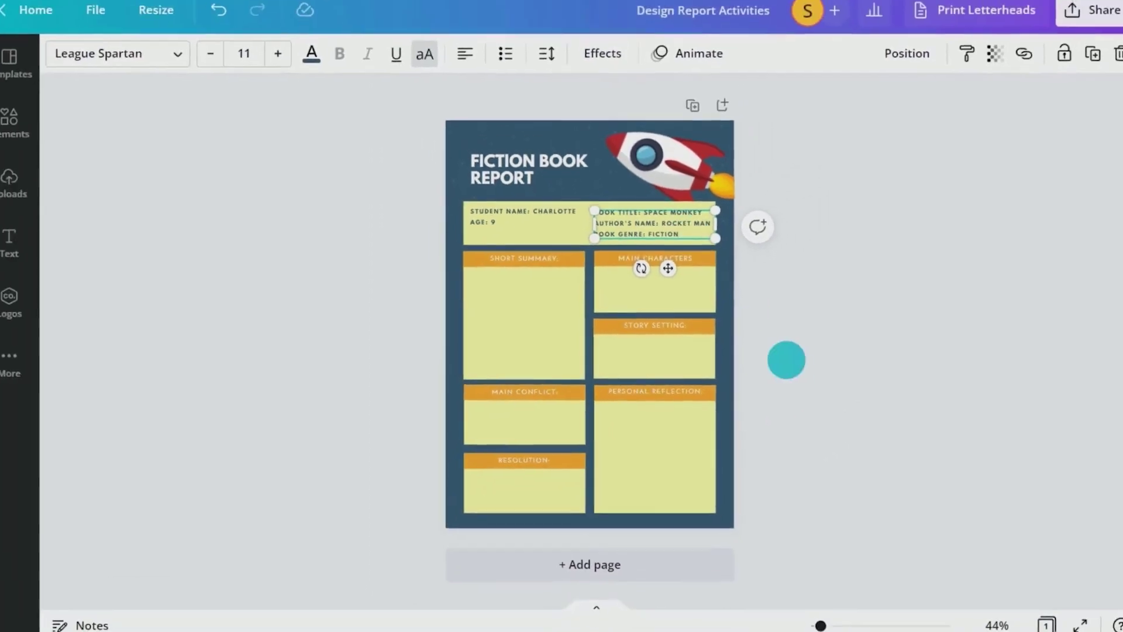
# Add a body-text box and move it to the top of the Short Summary section
pyautogui.click(786, 359)
pyautogui.click(10, 240)
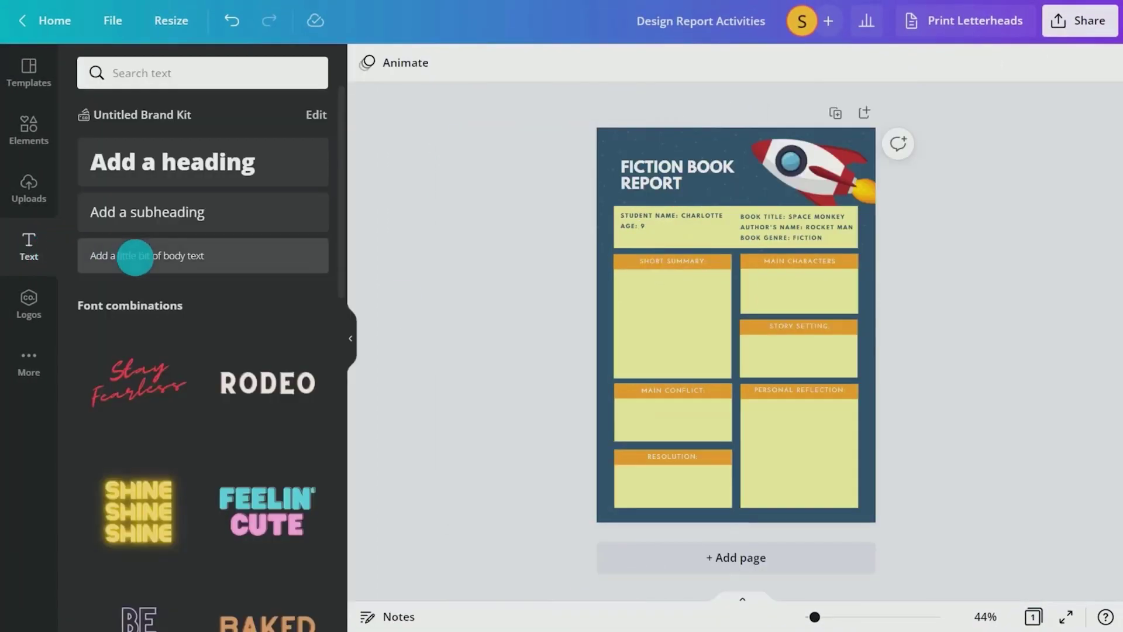
pyautogui.click(135, 257)
pyautogui.click(351, 338)
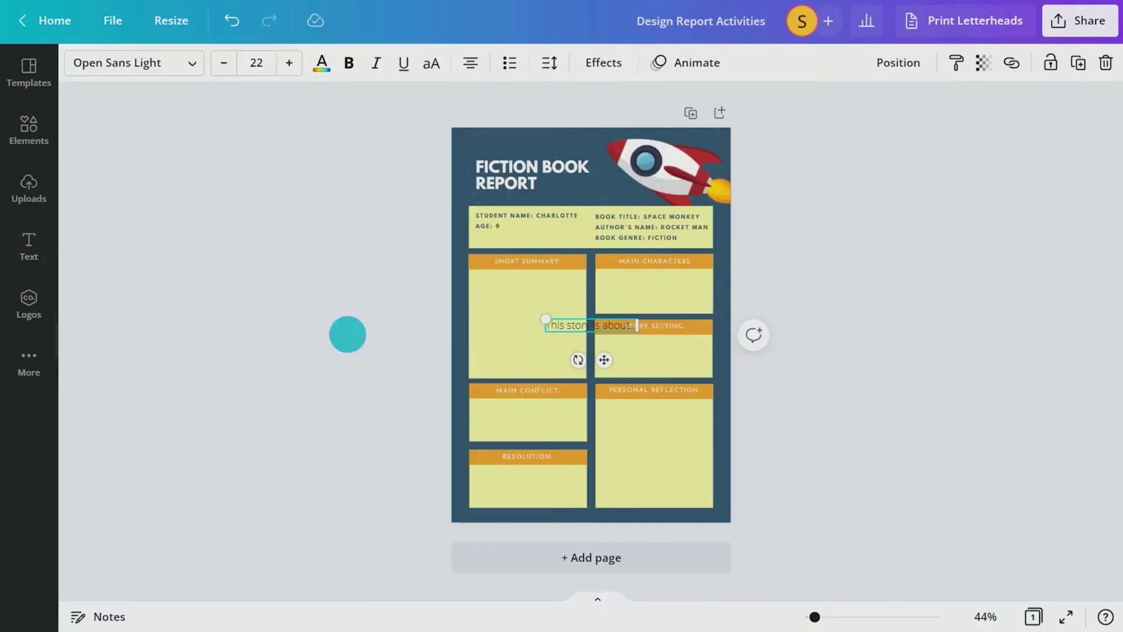
pyautogui.moveTo(604, 359); pyautogui.dragTo(532, 324)
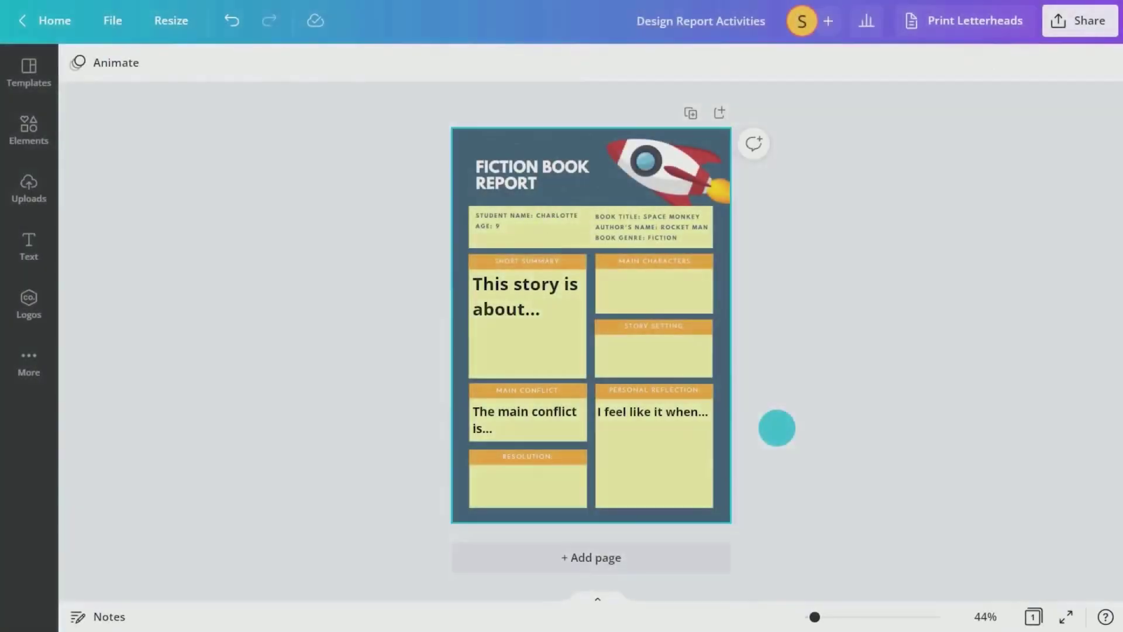
# Search elements for 'arrow' and place a double chevron graphic in the Story Setting box
pyautogui.click(36, 133)
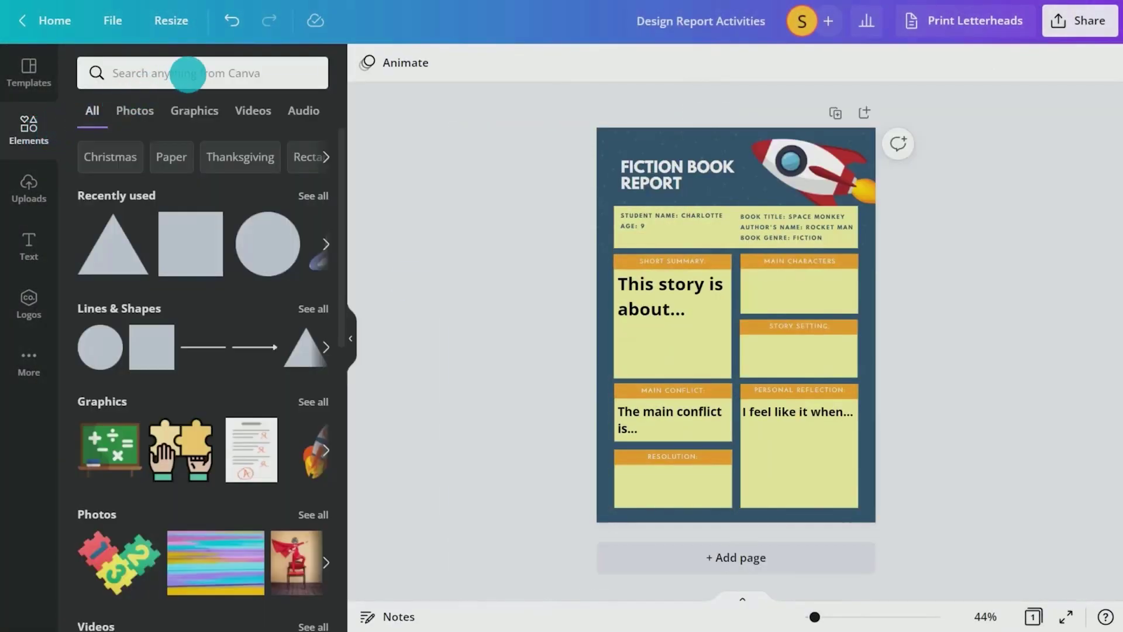
pyautogui.click(185, 71)
pyautogui.write('arrow')
pyautogui.press('Return')
pyautogui.scroll(-3, 341, 195)
pyautogui.scroll(-3, 328, 486)
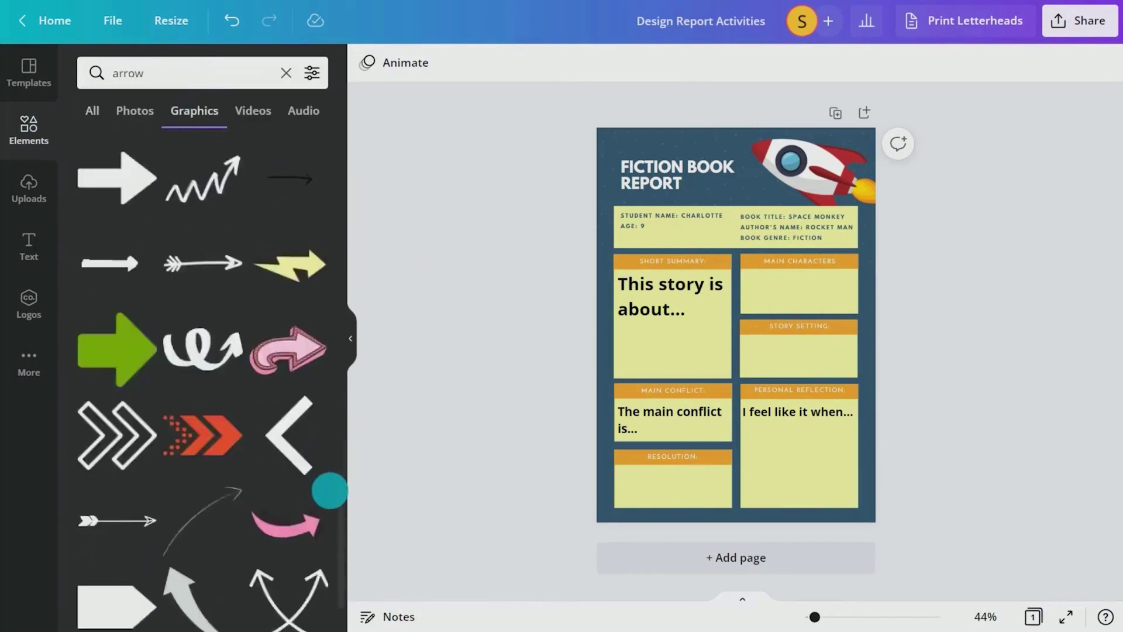
pyautogui.click(118, 431)
pyautogui.moveTo(731, 326); pyautogui.dragTo(798, 358)
pyautogui.click(943, 413)
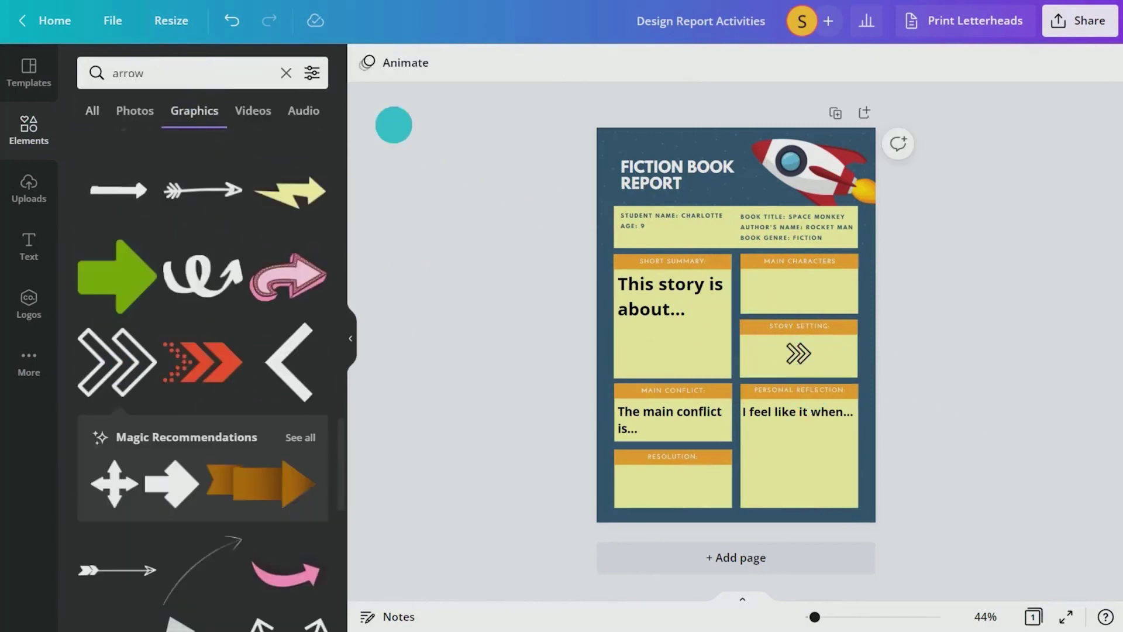
# Add a 'zoo monkey' illustration and shrink it into the Story Setting box
pyautogui.click(286, 73)
pyautogui.write('zoo monkey')
pyautogui.press('Return')
pyautogui.click(117, 181)
pyautogui.moveTo(680, 275); pyautogui.dragTo(815, 414)
# Search elements for 'space' and add a planet graphic to Story Setting
pyautogui.click(260, 71)
pyautogui.write('space')
pyautogui.press('Return')
pyautogui.click(118, 312)
pyautogui.click(948, 421)
# Search elements for 'monkey' and shrink a monkey graphic into the Main Characters box
pyautogui.click(286, 72)
pyautogui.write('monke')
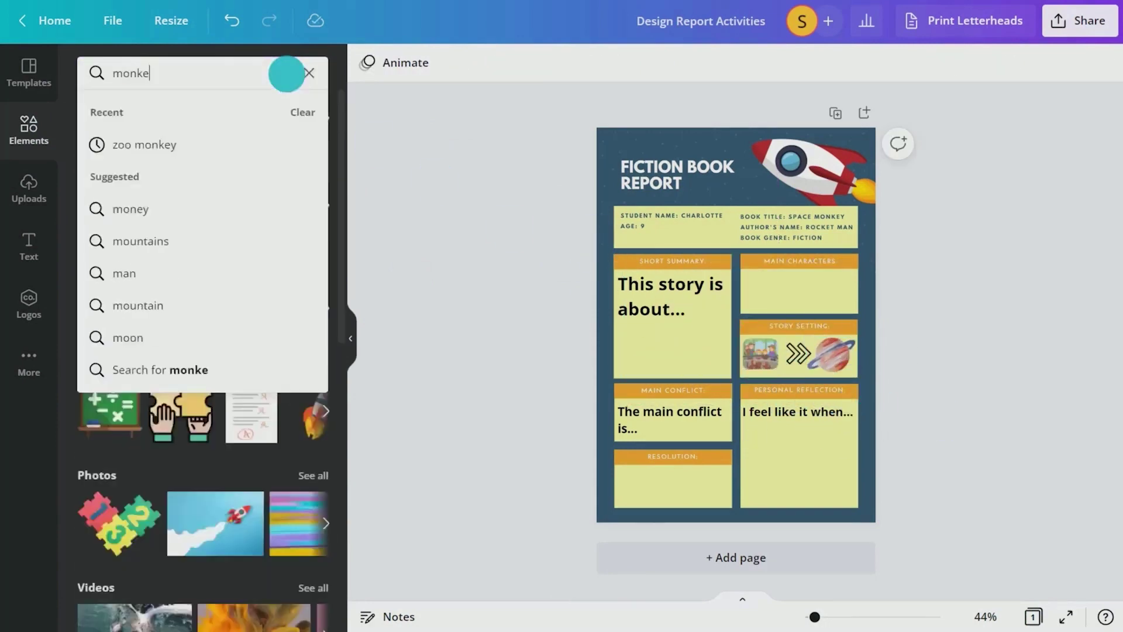
pyautogui.write('y')
pyautogui.press('Return')
pyautogui.scroll(-5, 338, 233)
pyautogui.click(203, 271)
pyautogui.moveTo(678, 383); pyautogui.dragTo(766, 310)
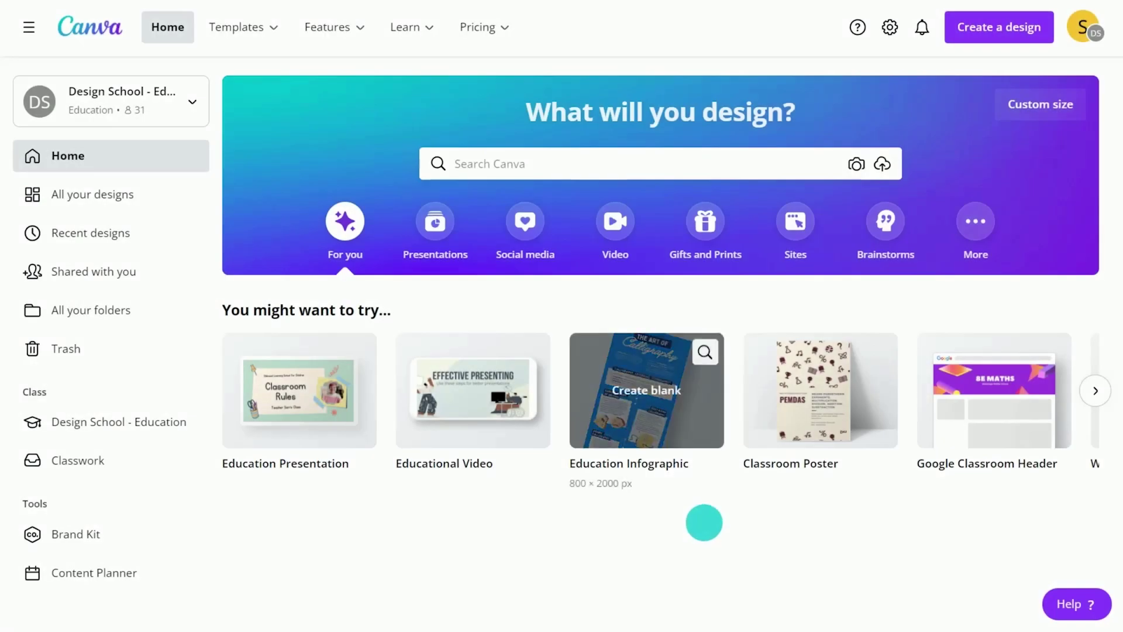
# Search templates for 'lab report', filter to the Report category, and scroll to the Law of Inertia template
pyautogui.click(616, 169)
pyautogui.write('lab report')
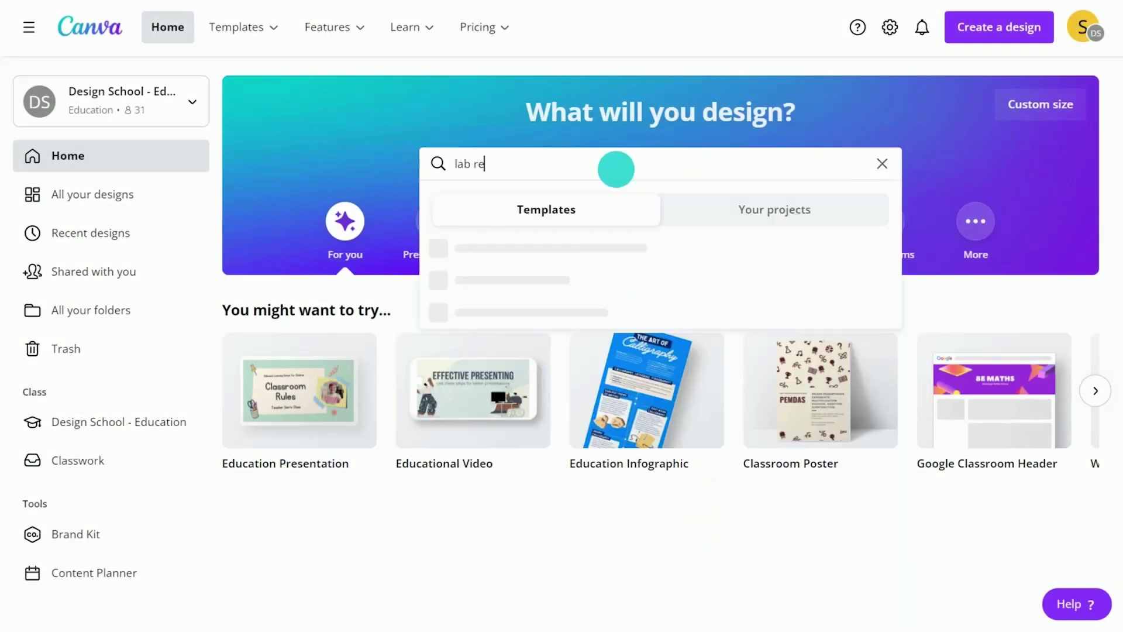
pyautogui.press('Return')
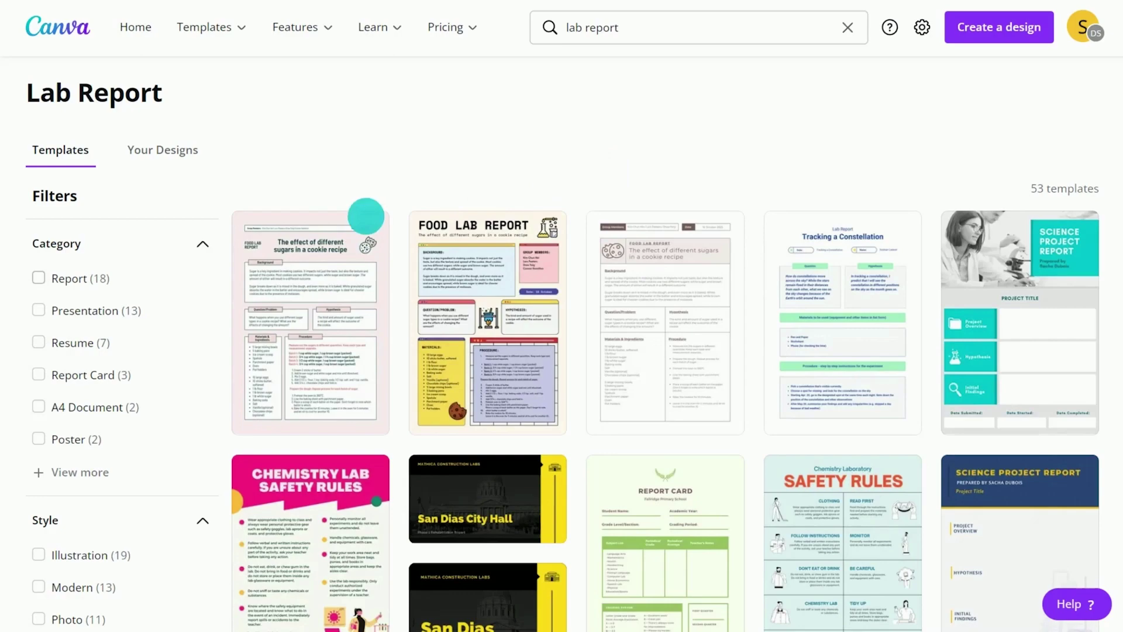
pyautogui.click(38, 278)
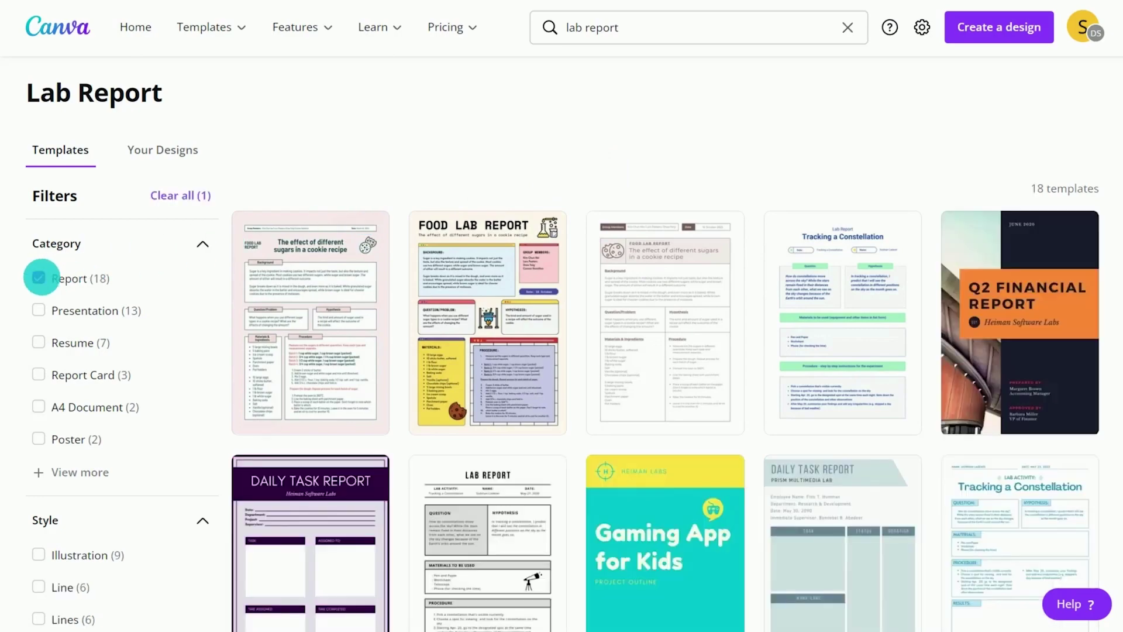
pyautogui.scroll(-5, 895, 255)
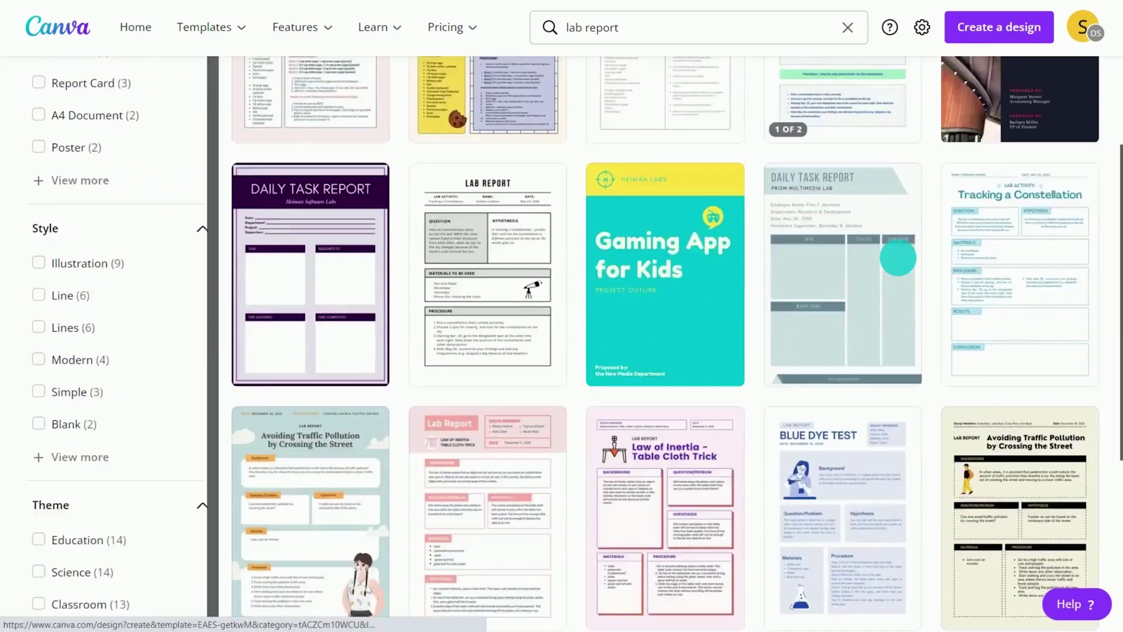
pyautogui.scroll(-1, 897, 258)
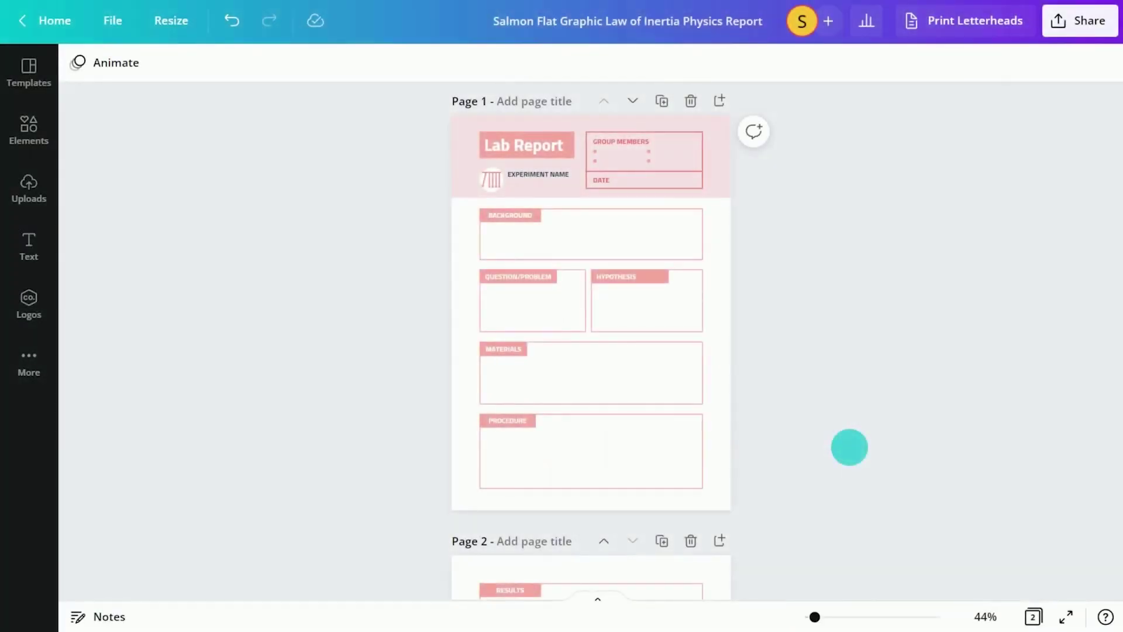
# Post a page 1 comment listing two experiment questions: what you learned and ensuring a fair test
pyautogui.click(719, 436)
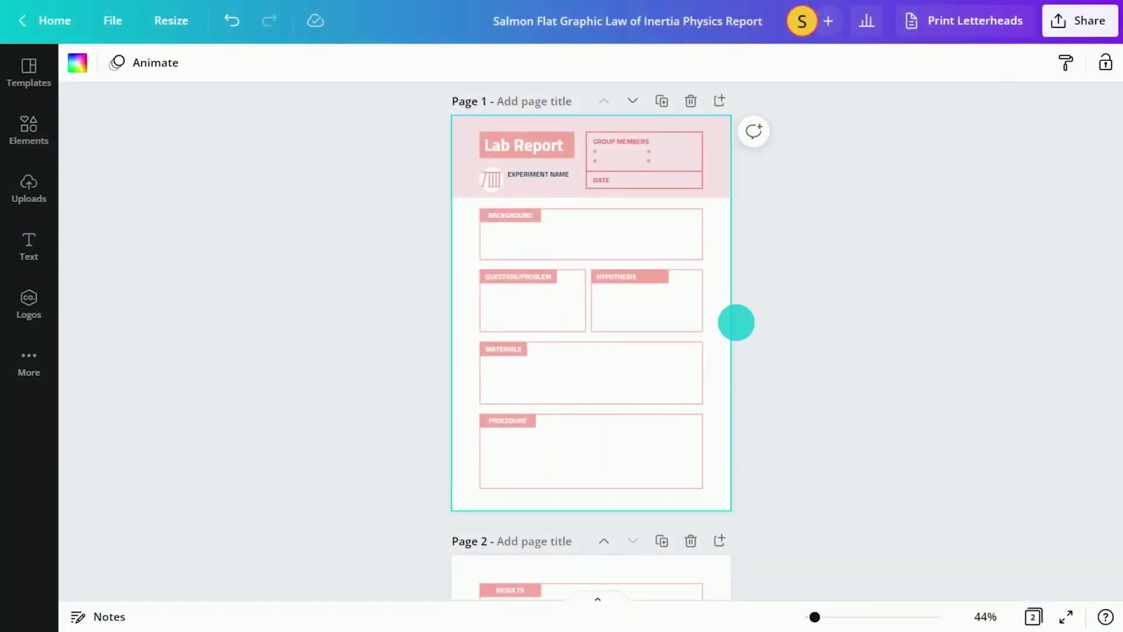
pyautogui.click(760, 132)
pyautogui.write('These are some questions to think about whi')
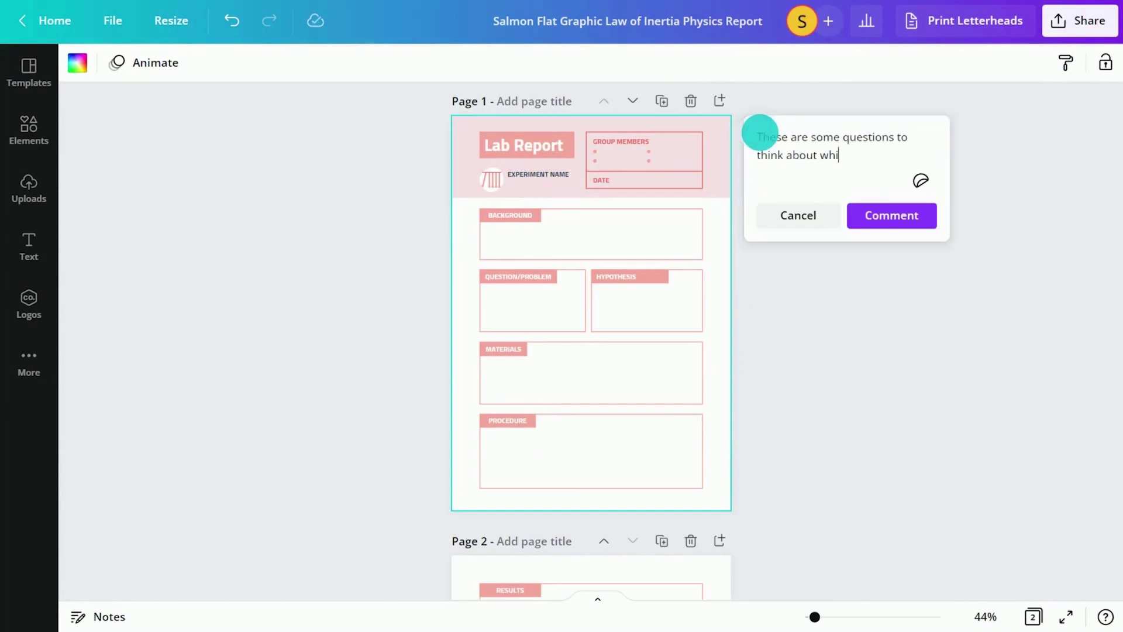
pyautogui.write('lst completing your experiment today:')
pyautogui.press('Return')
pyautogui.press('Return')
pyautogui.write('1. What did you do and what did you learn?')
pyautogui.press('Return')
pyautogui.press('Return')
pyautogui.write('2. How wi')
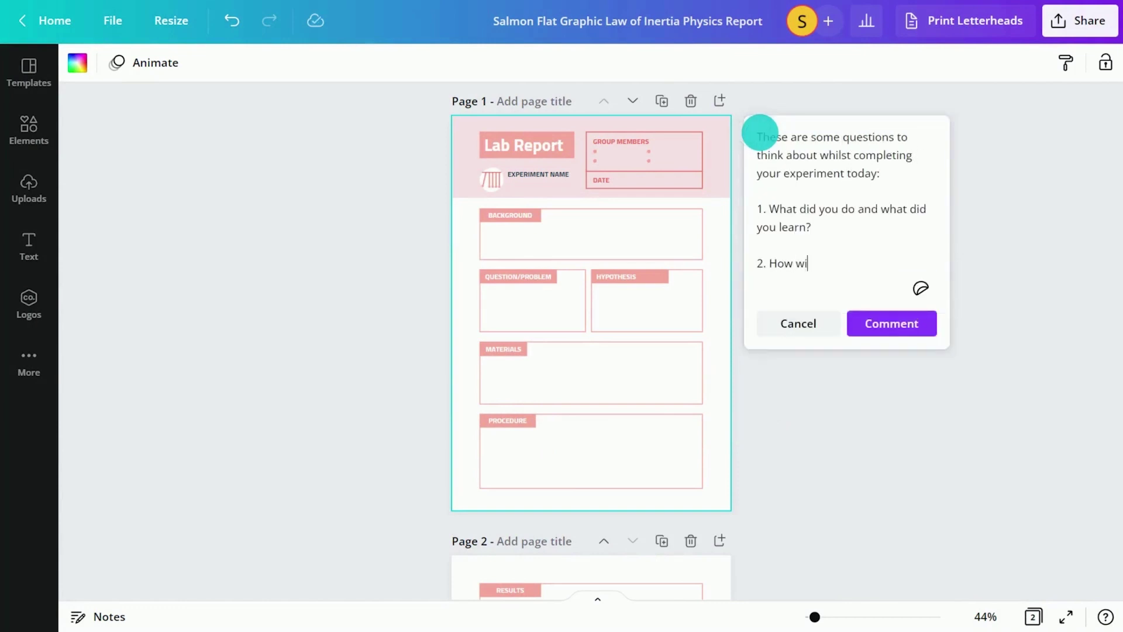
pyautogui.write('ll you ensure it is a fair test?')
pyautogui.click(886, 342)
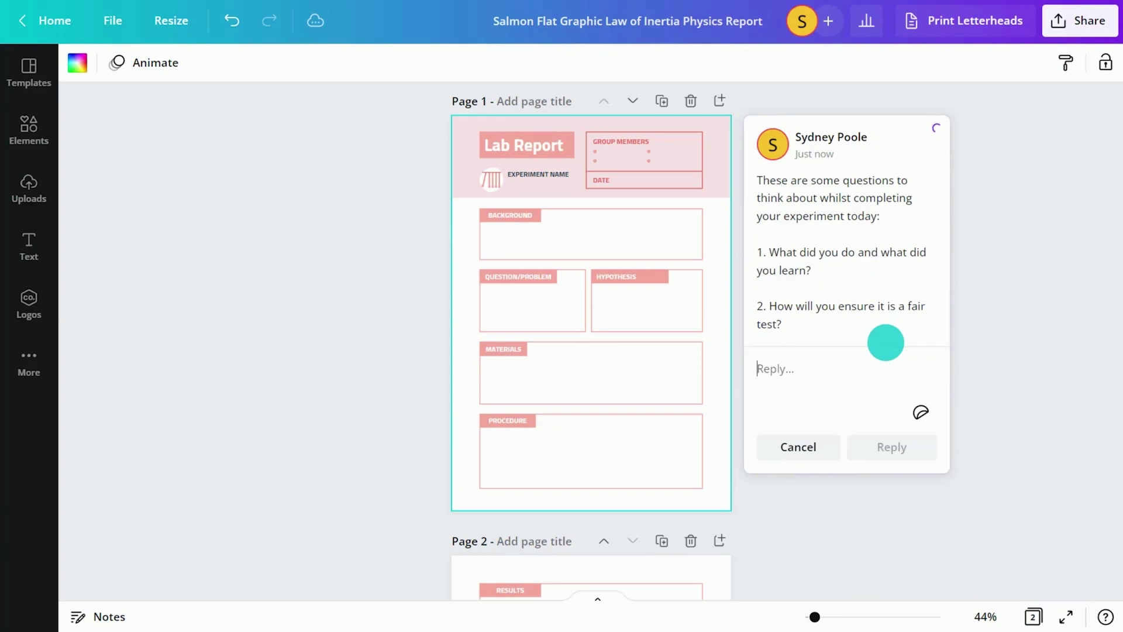
# Comment on the Procedure box: 'Remember to number your steps clearly and use technical language.'
pyautogui.click(644, 441)
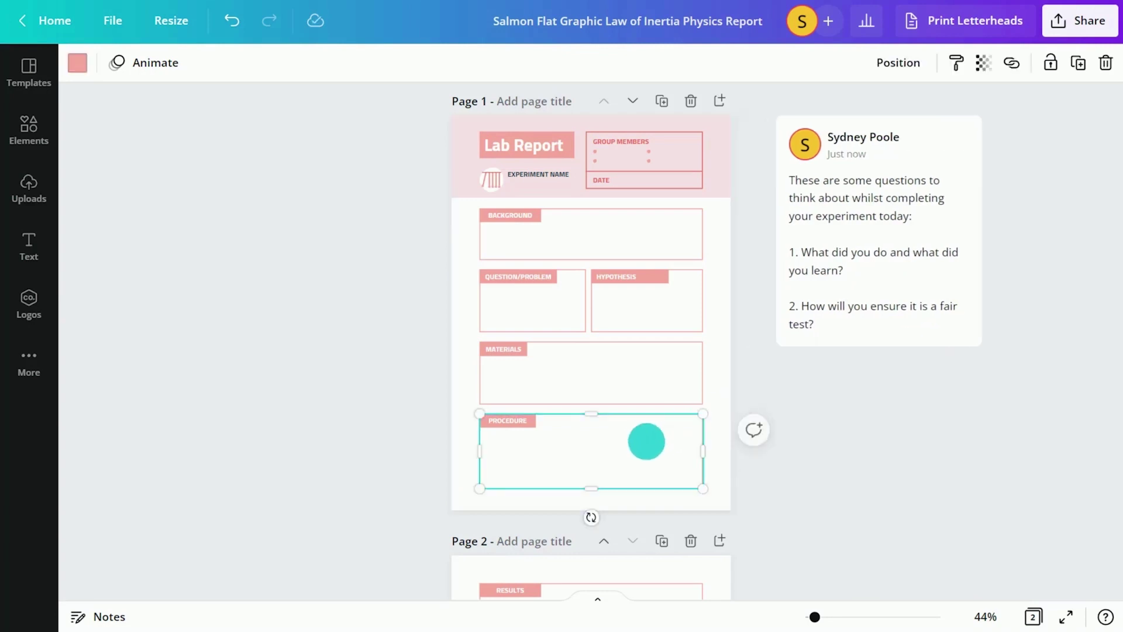
pyautogui.click(752, 432)
pyautogui.write('Remember to number your steps')
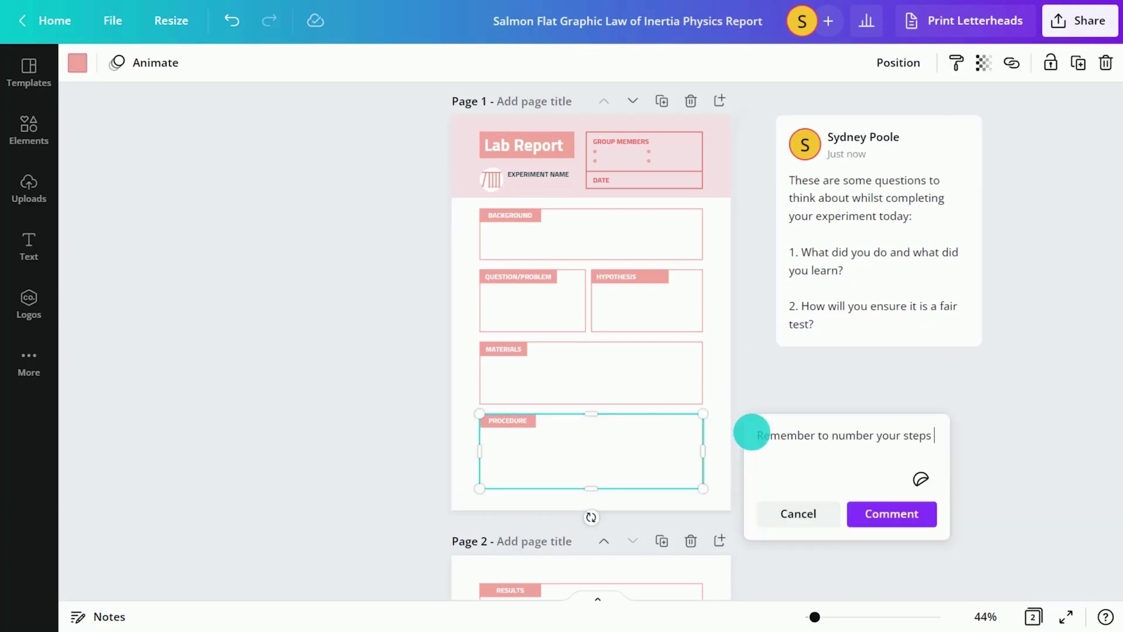
pyautogui.write(' clearly and use technical language.')
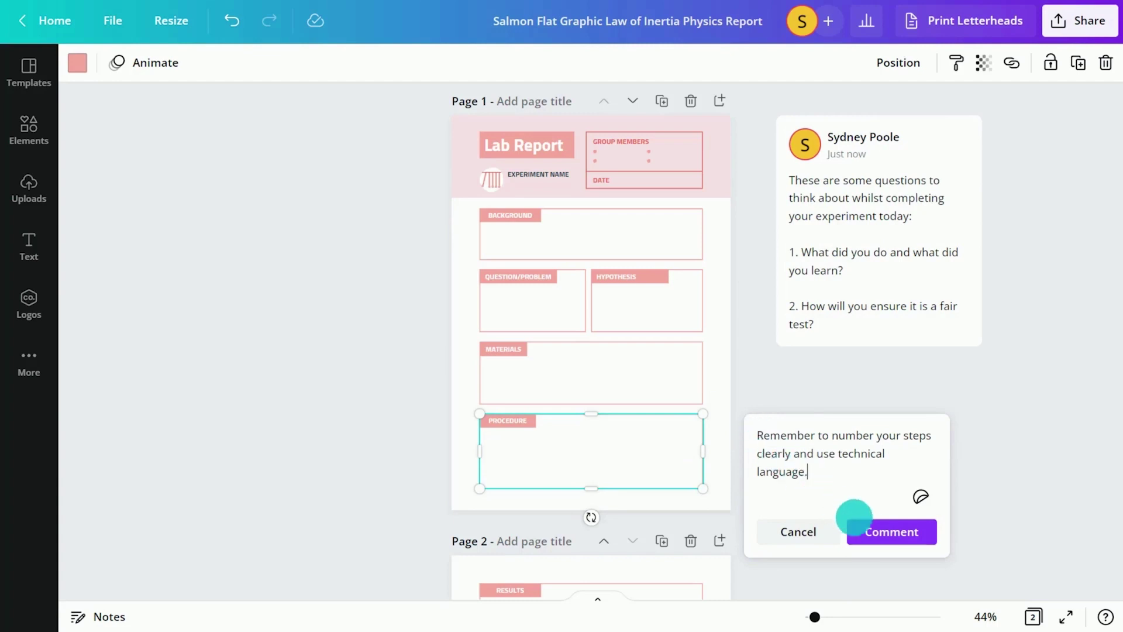
pyautogui.click(869, 523)
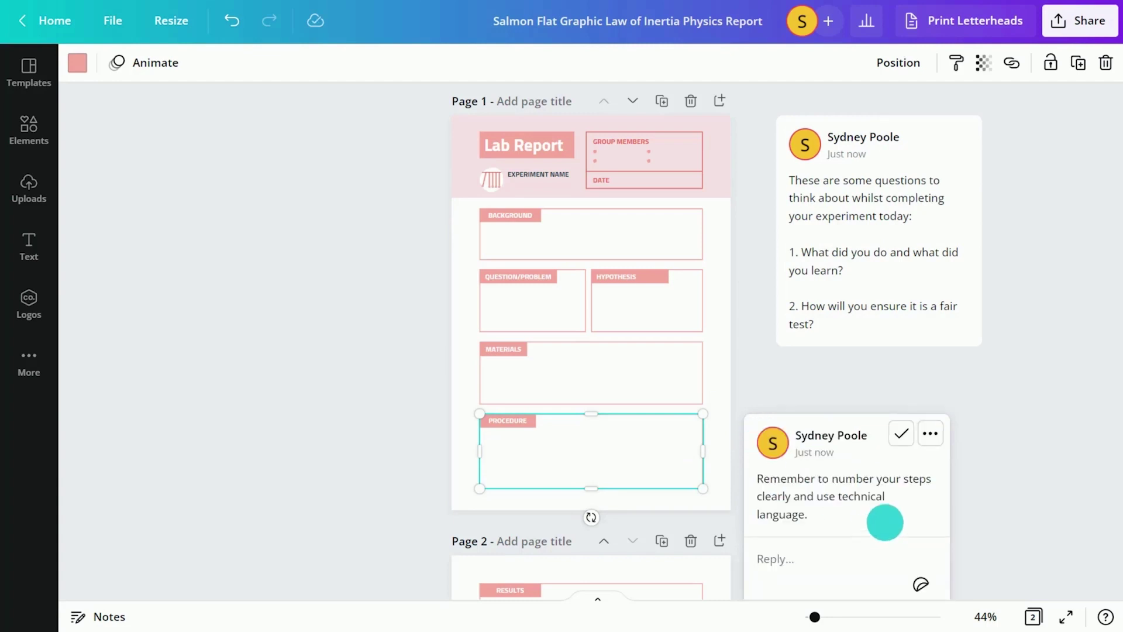
pyautogui.click(1018, 463)
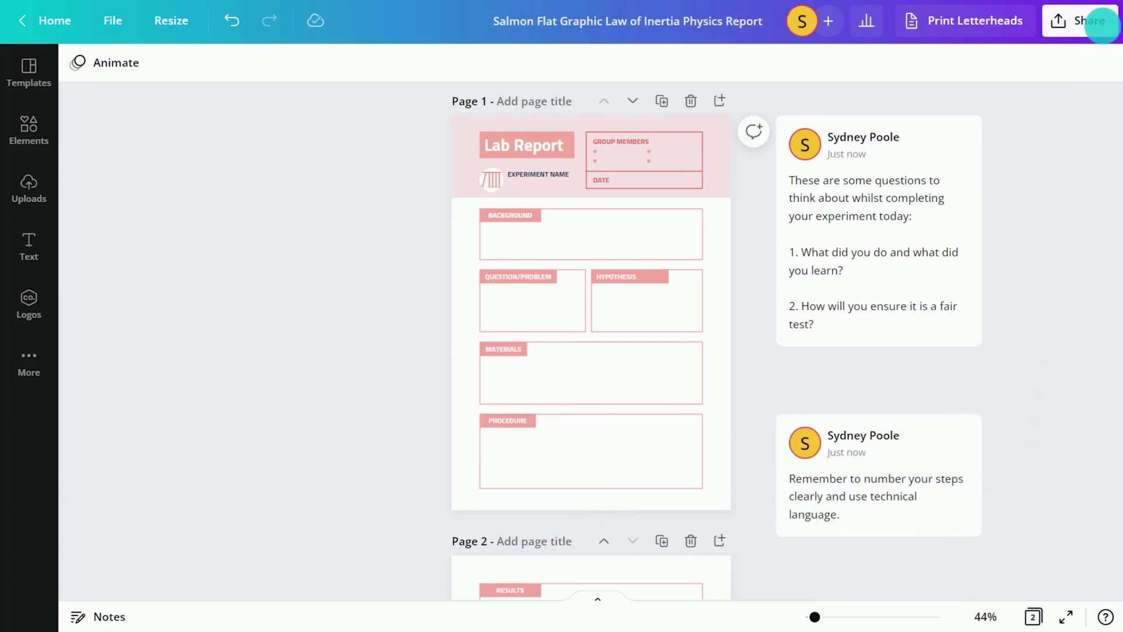
# Create a blank A4 Report design using 'Create a blank Report'
pyautogui.click(1103, 26)
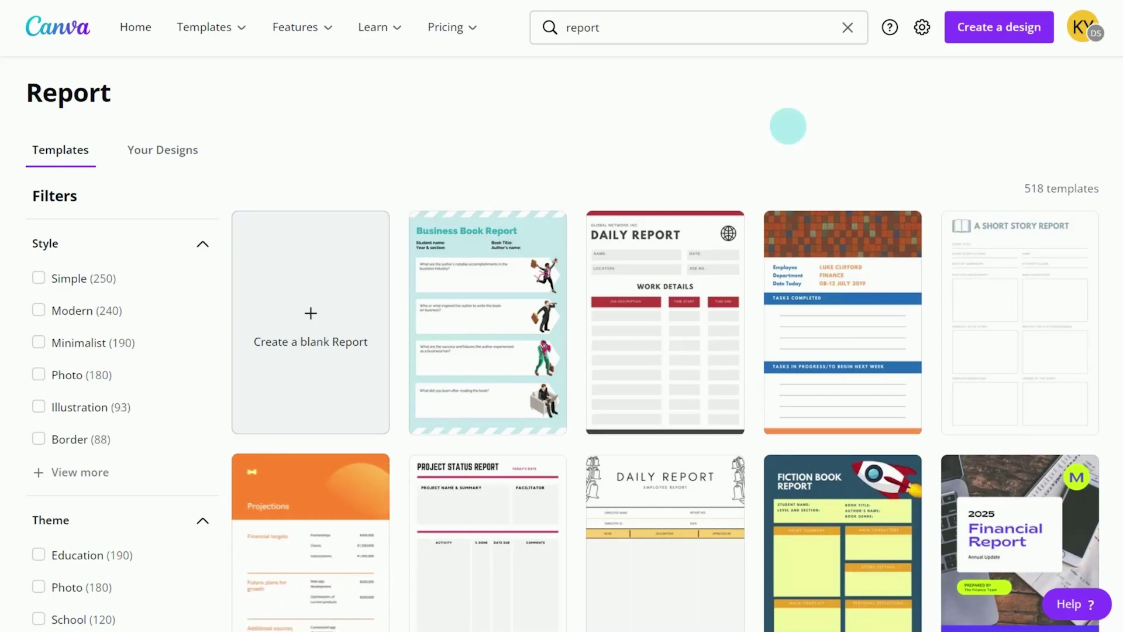
pyautogui.click(298, 313)
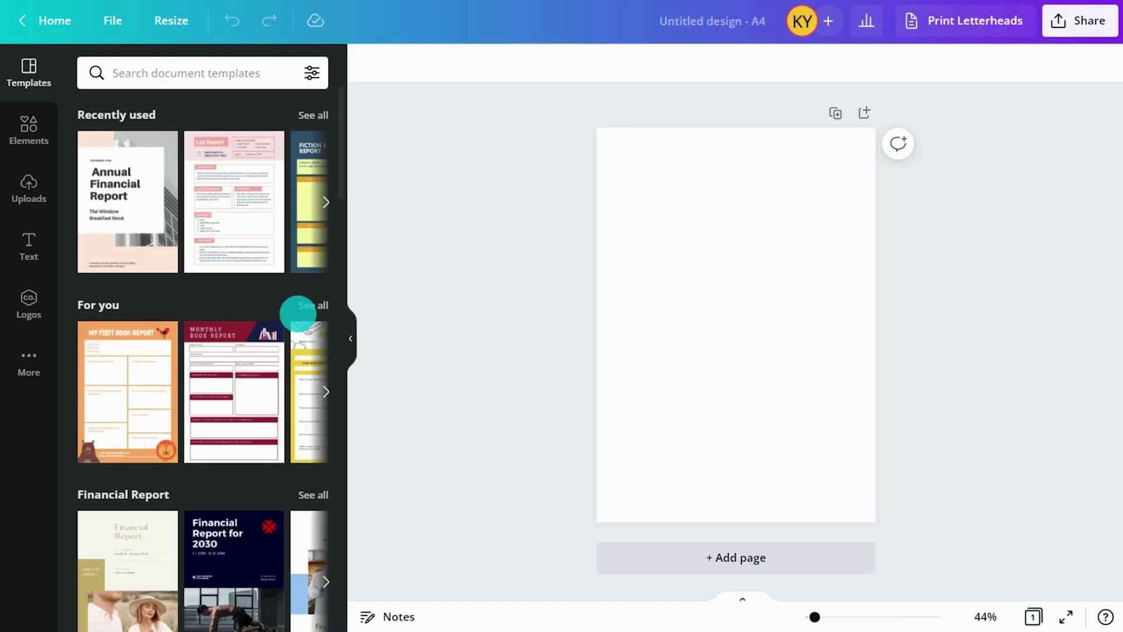
pyautogui.moveTo(342, 183)
pyautogui.mouseDown()
pyautogui.moveTo(340, 349)
pyautogui.moveTo(341, 164)
pyautogui.mouseUp()
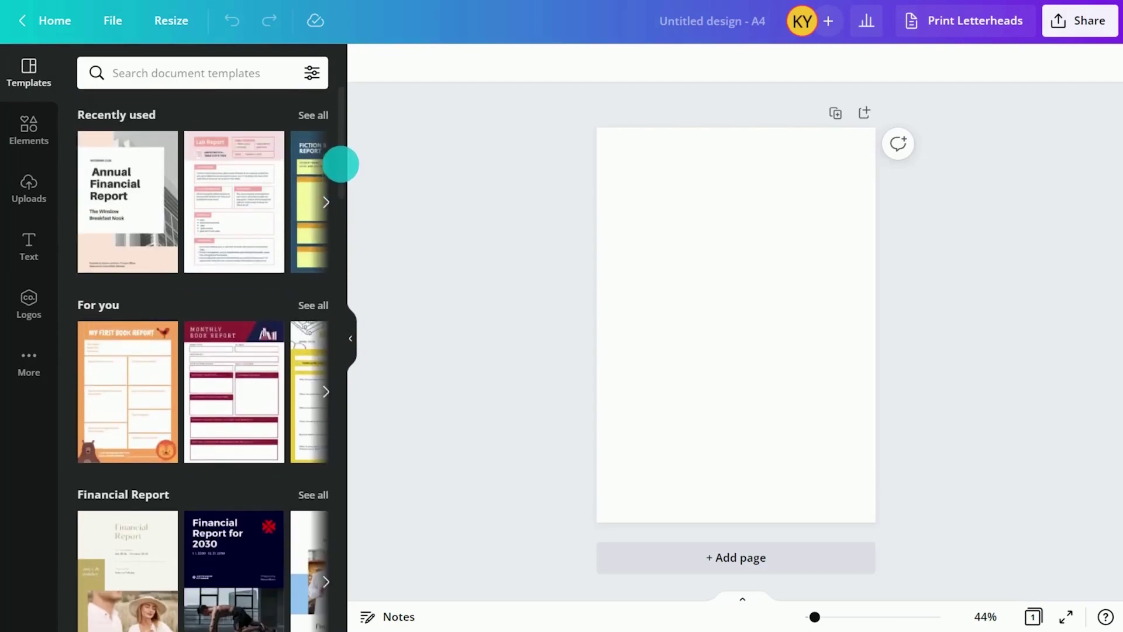
# Apply the Annual Financial Report cover, title it 'Economics Report', enter two author names, and target the Prepared by text
pyautogui.click(125, 202)
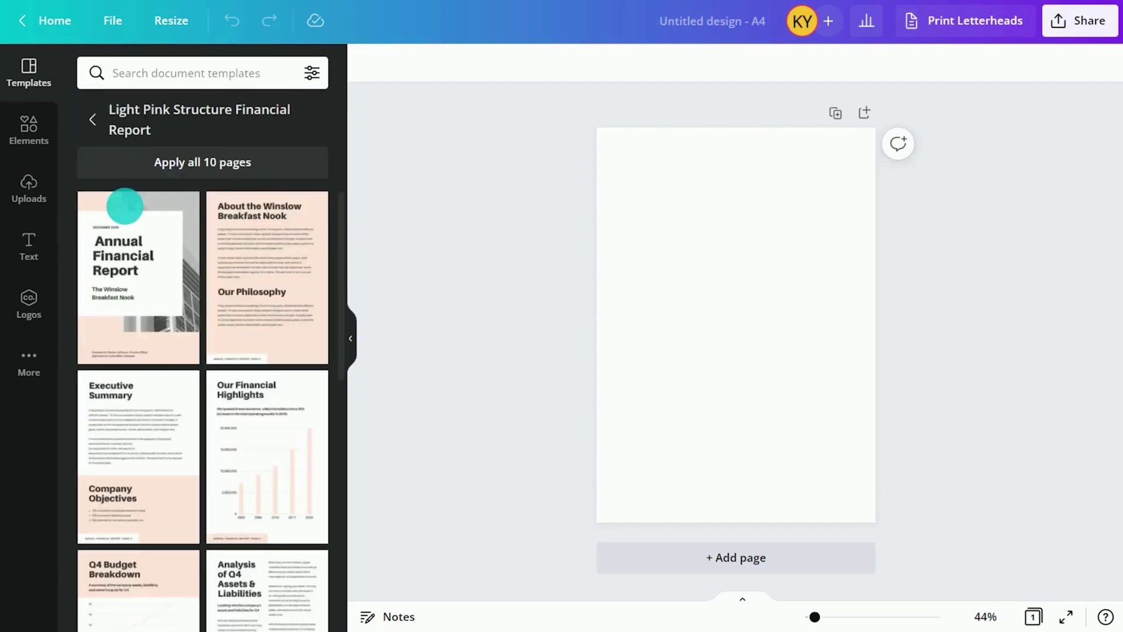
pyautogui.click(138, 276)
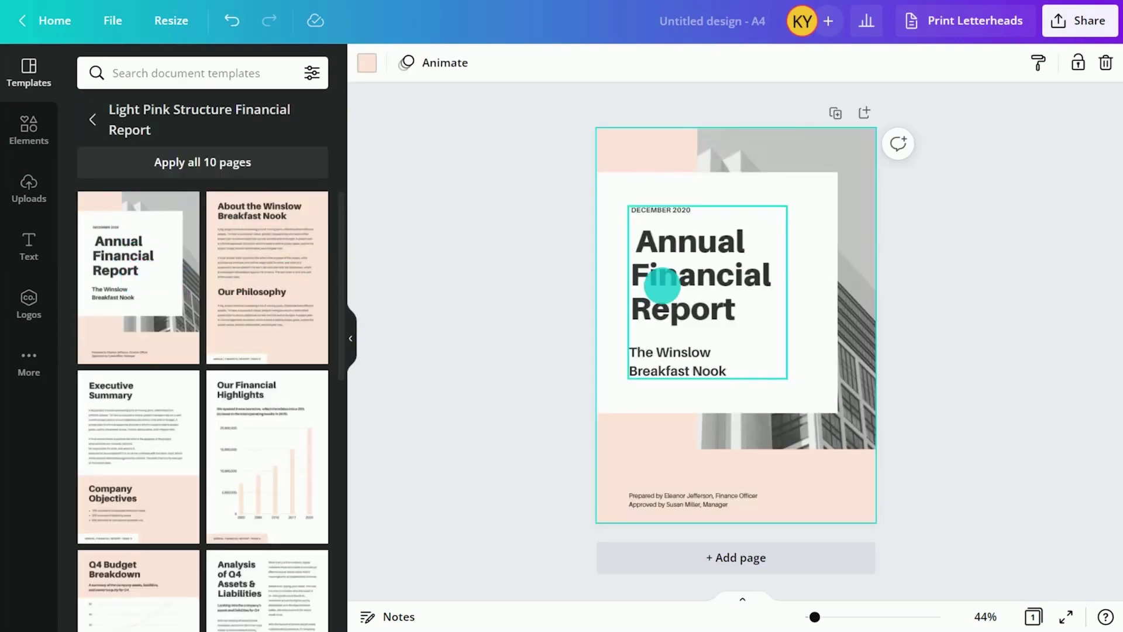
pyautogui.tripleClick(661, 285)
pyautogui.write('Economics Report')
pyautogui.tripleClick(685, 328)
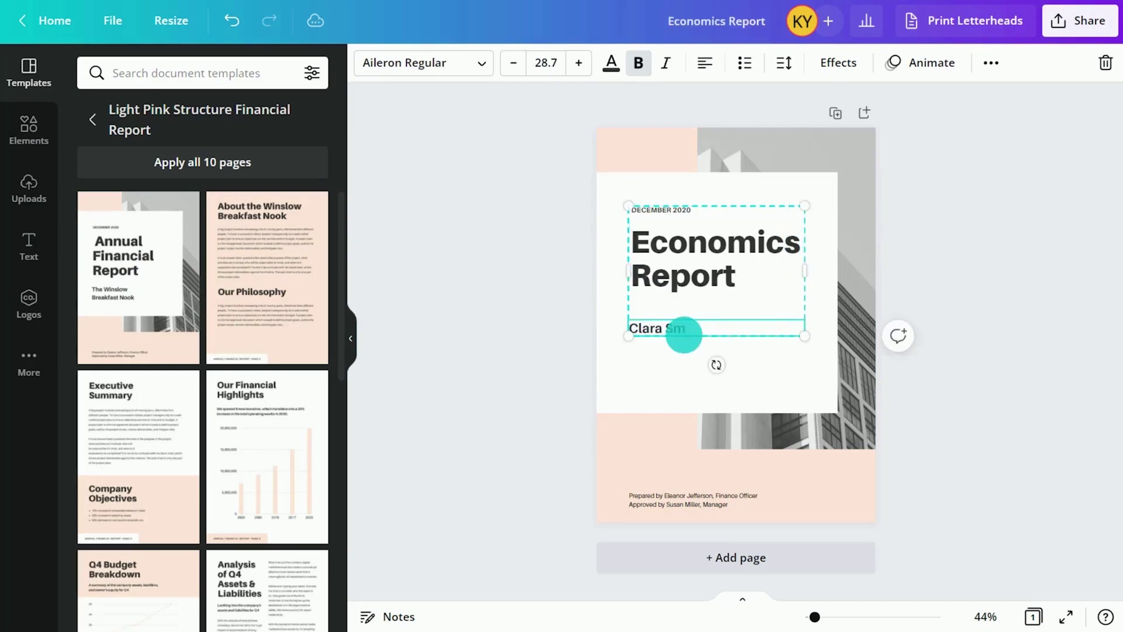
pyautogui.click(679, 498)
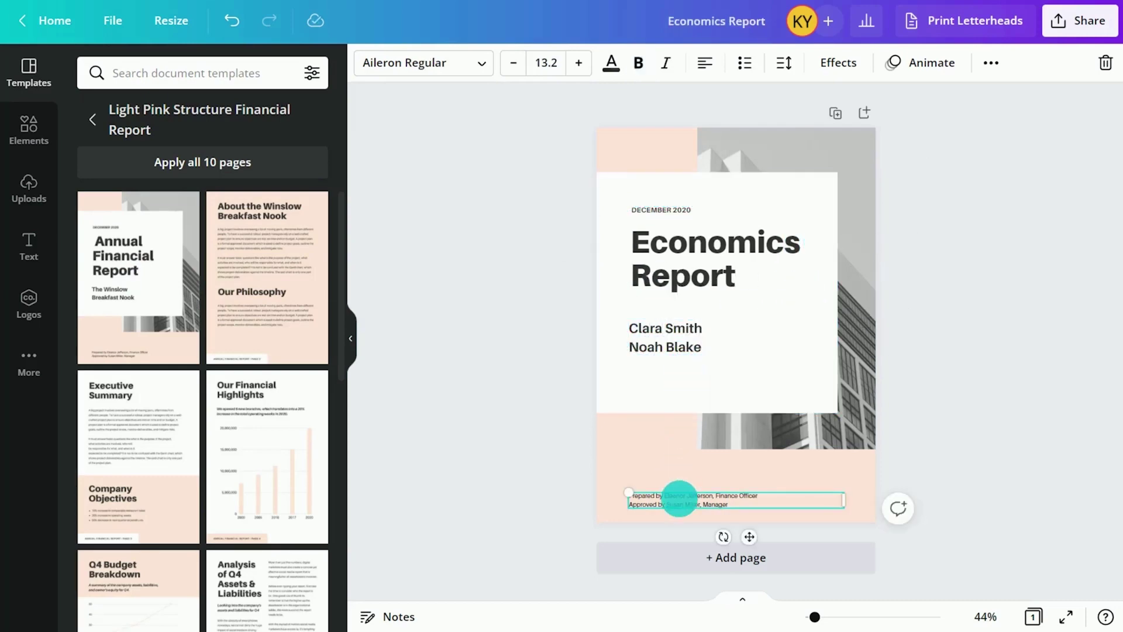
pyautogui.rightClick(682, 496)
# Delete the Prepared by credits and fill the cover's photo frame with an 'economics' candlestick chart photo
pyautogui.click(753, 387)
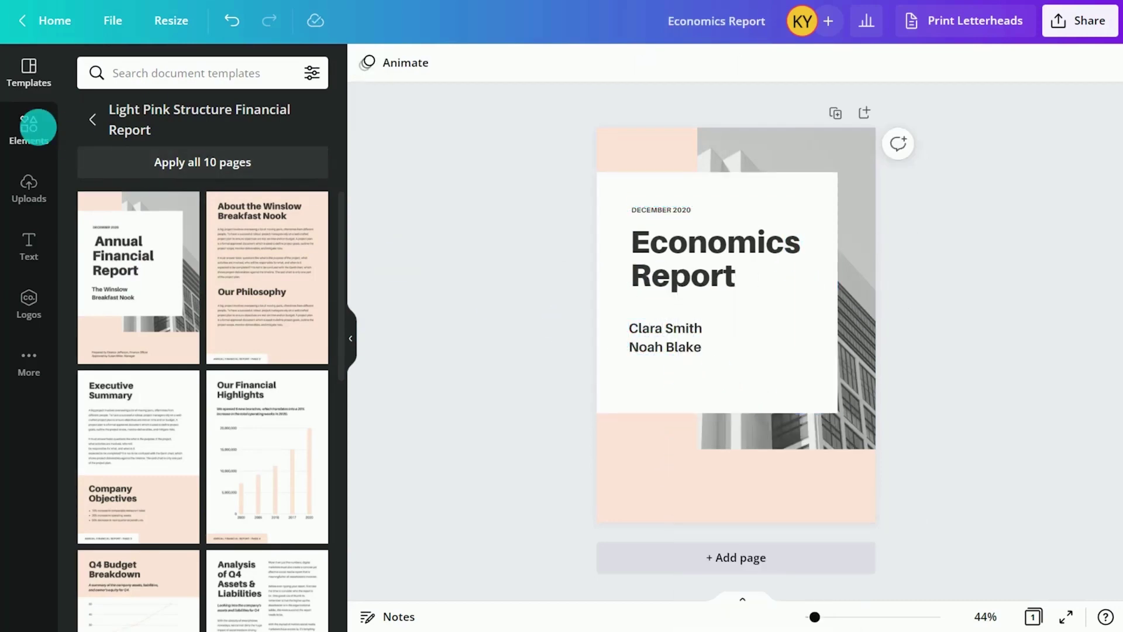
pyautogui.click(31, 130)
pyautogui.click(188, 73)
pyautogui.write('econ')
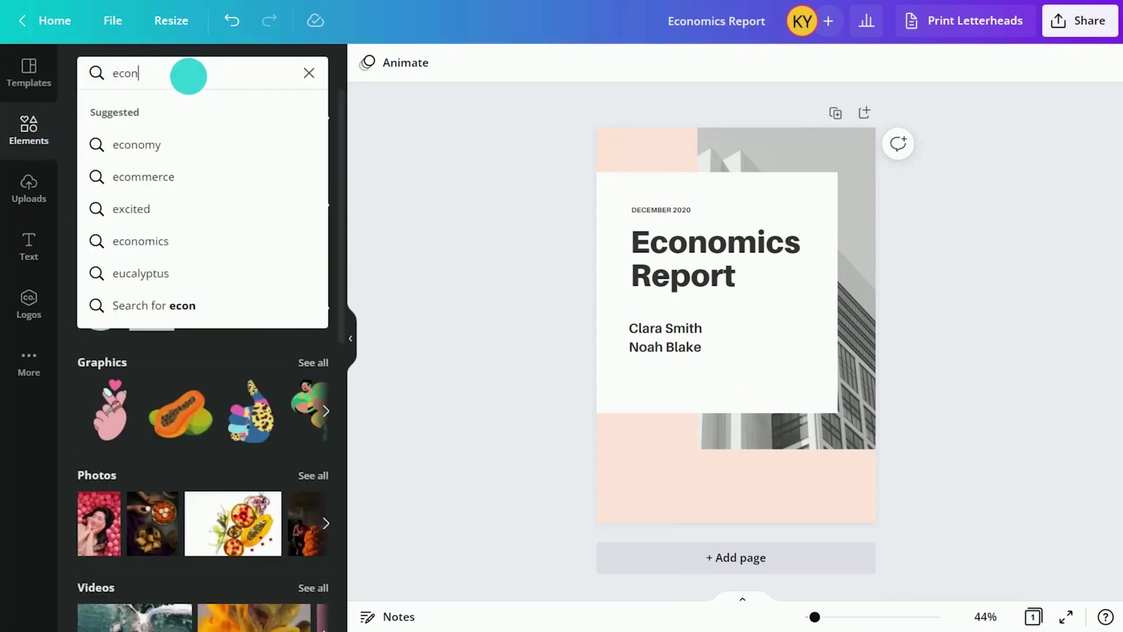
pyautogui.write('omics')
pyautogui.press('Return')
pyautogui.click(135, 110)
pyautogui.click(145, 462)
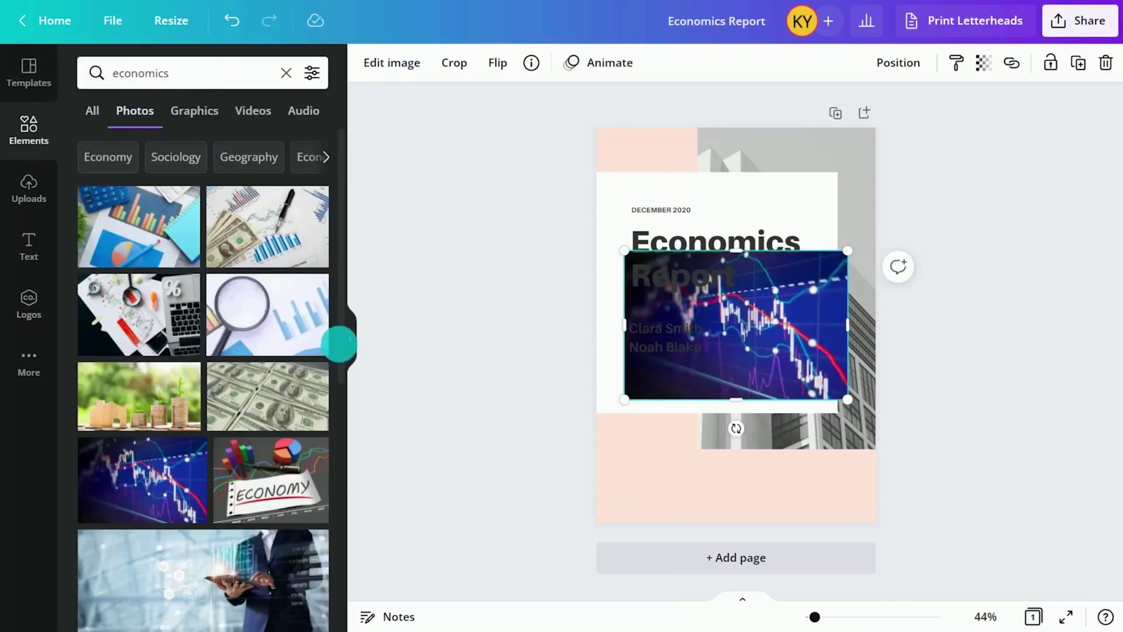
pyautogui.click(350, 338)
pyautogui.moveTo(653, 364); pyautogui.dragTo(705, 388)
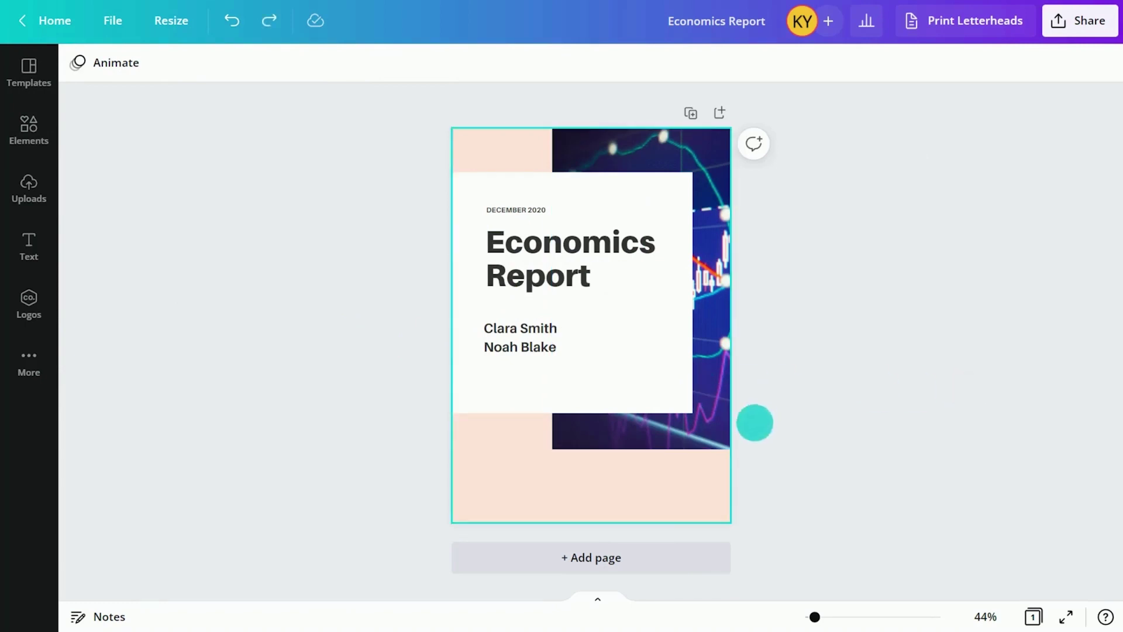
# Add a second page with the Our Financial Highlights layout and delete its bar chart
pyautogui.click(595, 557)
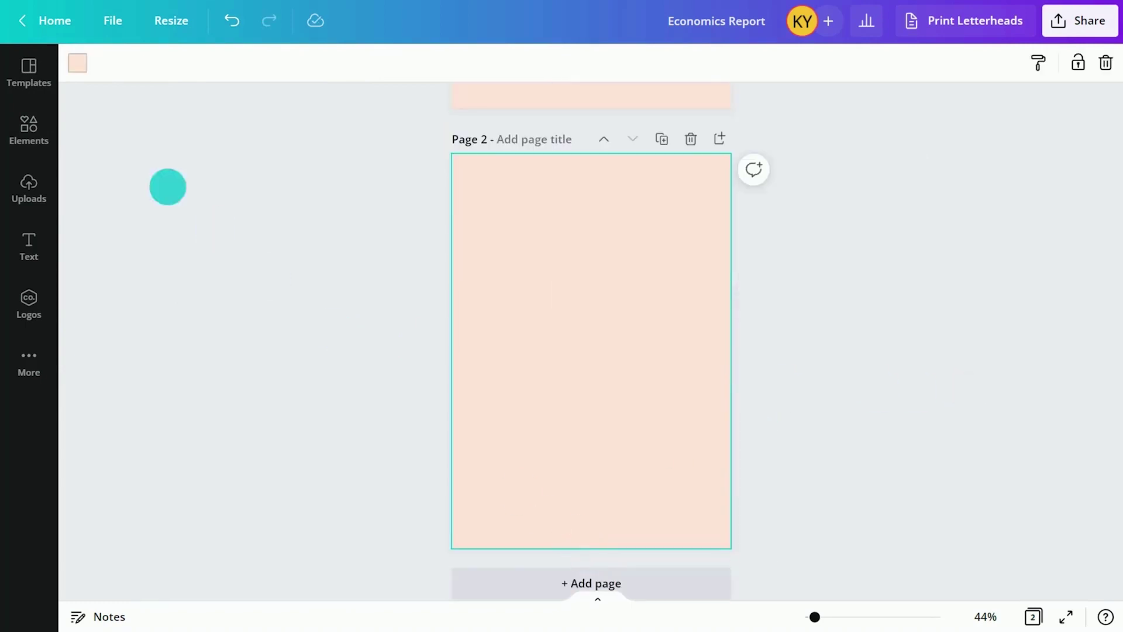
pyautogui.click(32, 69)
pyautogui.click(269, 425)
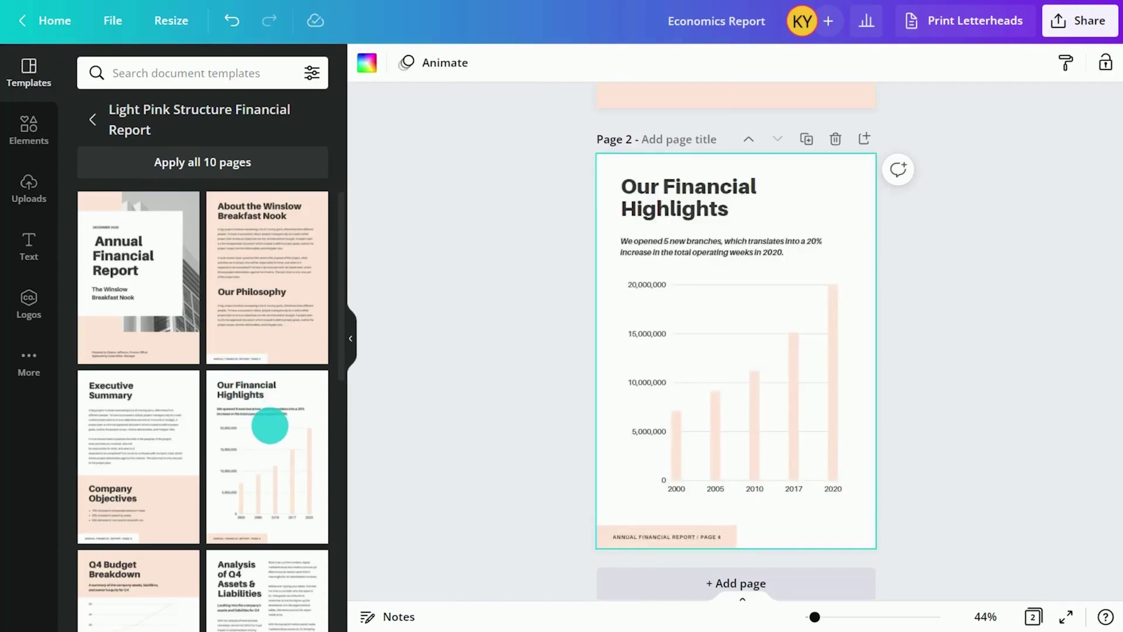
pyautogui.rightClick(714, 408)
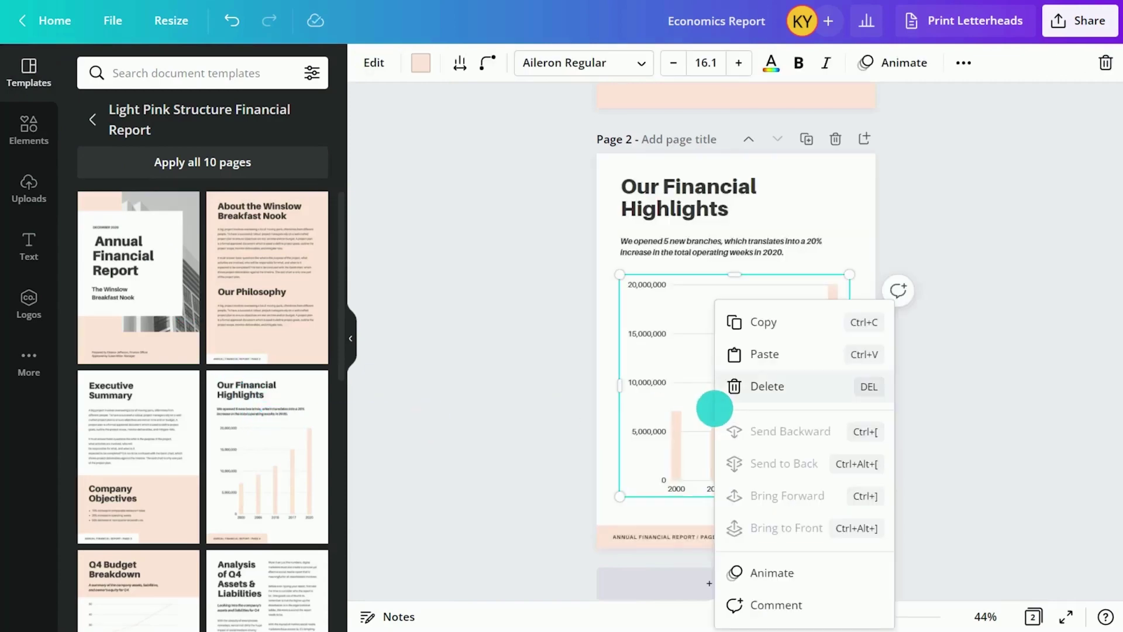
pyautogui.click(747, 386)
# Add a donut chart from the Elements chart category to page 2
pyautogui.click(29, 130)
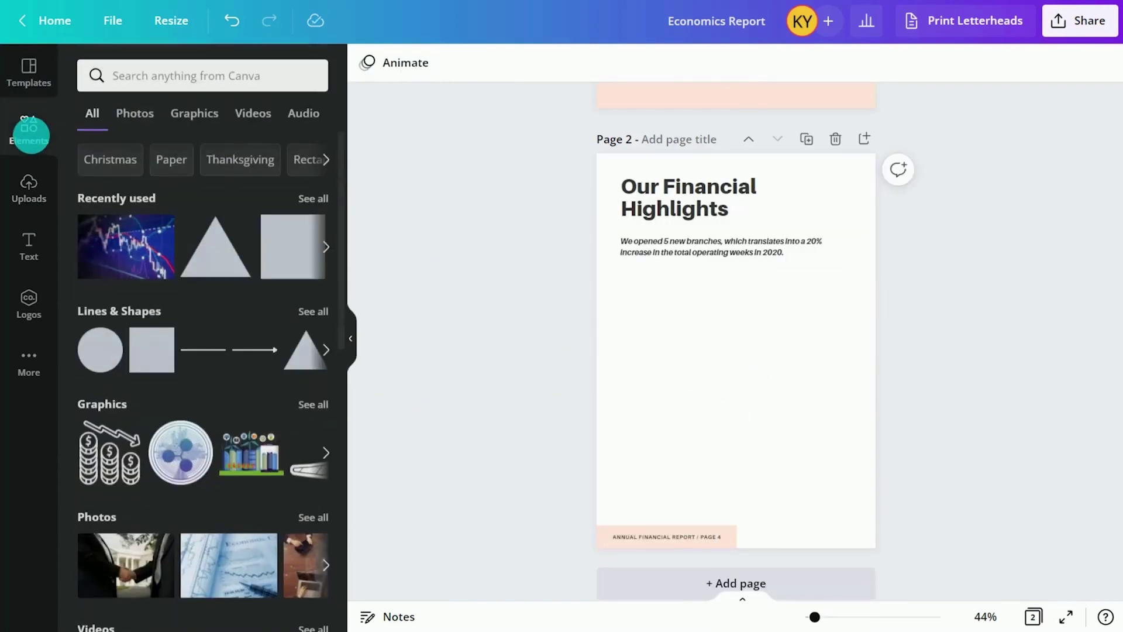
pyautogui.click(215, 72)
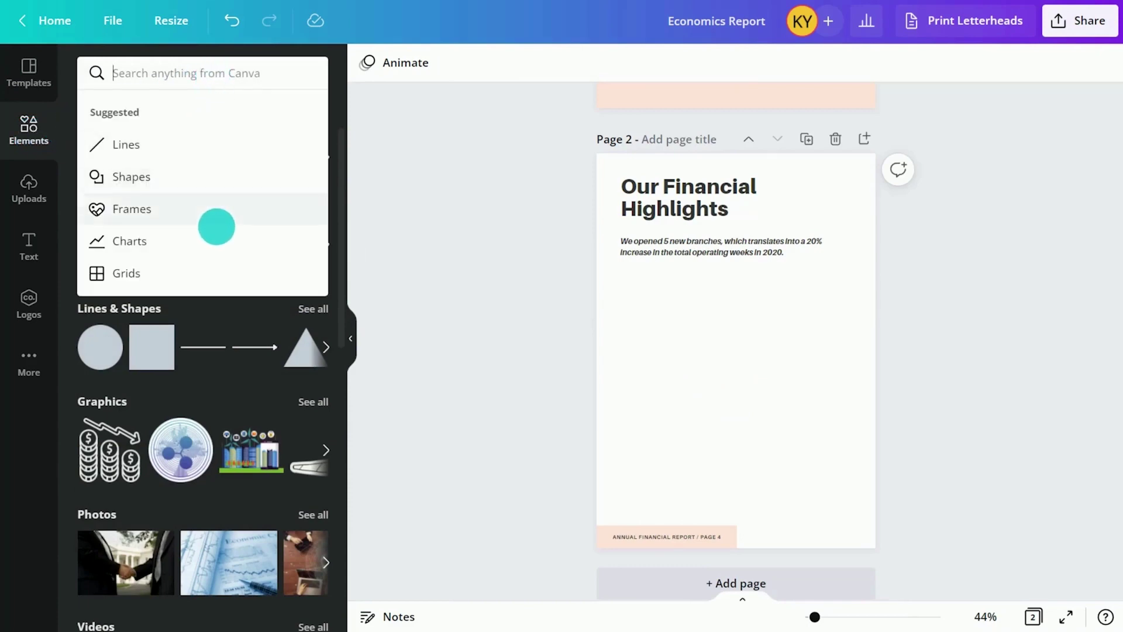
pyautogui.click(215, 240)
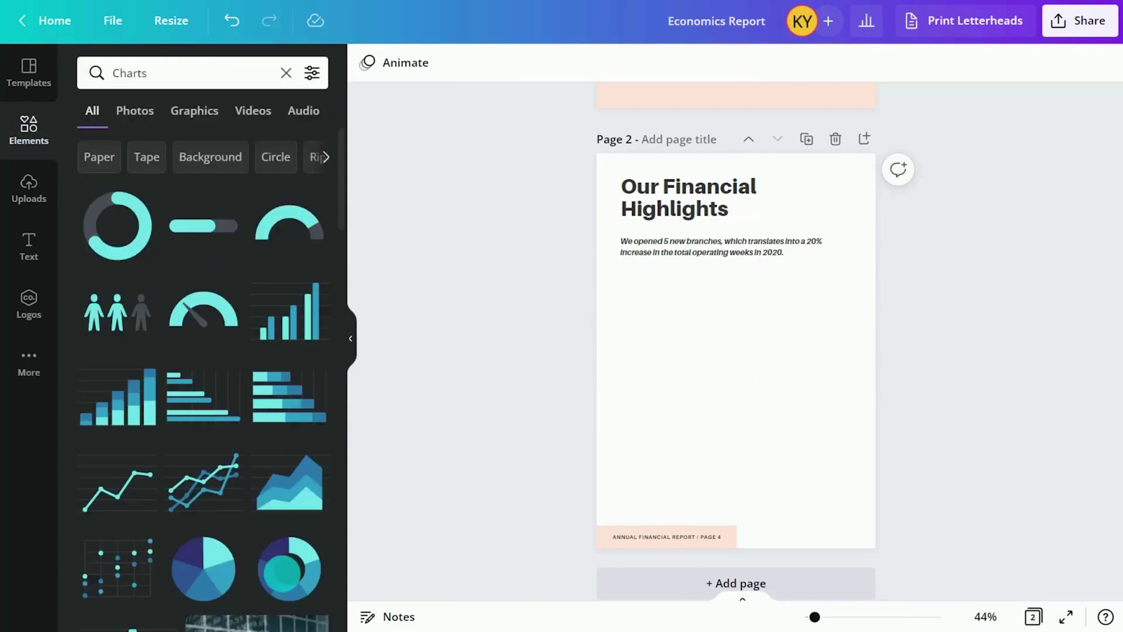
pyautogui.click(282, 570)
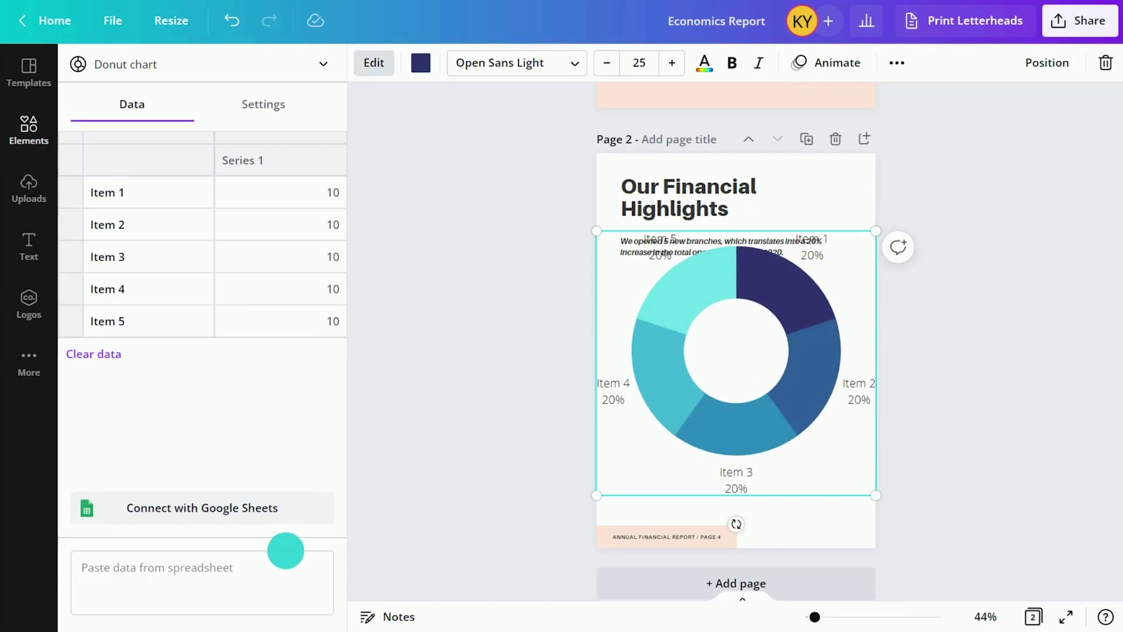
# Set chart values 12.7, 23.8, 28.6, 34.9, delete the Item 1 row, and recolour the donut in purple shades
pyautogui.click(333, 226)
pyautogui.write('12.7')
pyautogui.click(239, 258)
pyautogui.write('23.8')
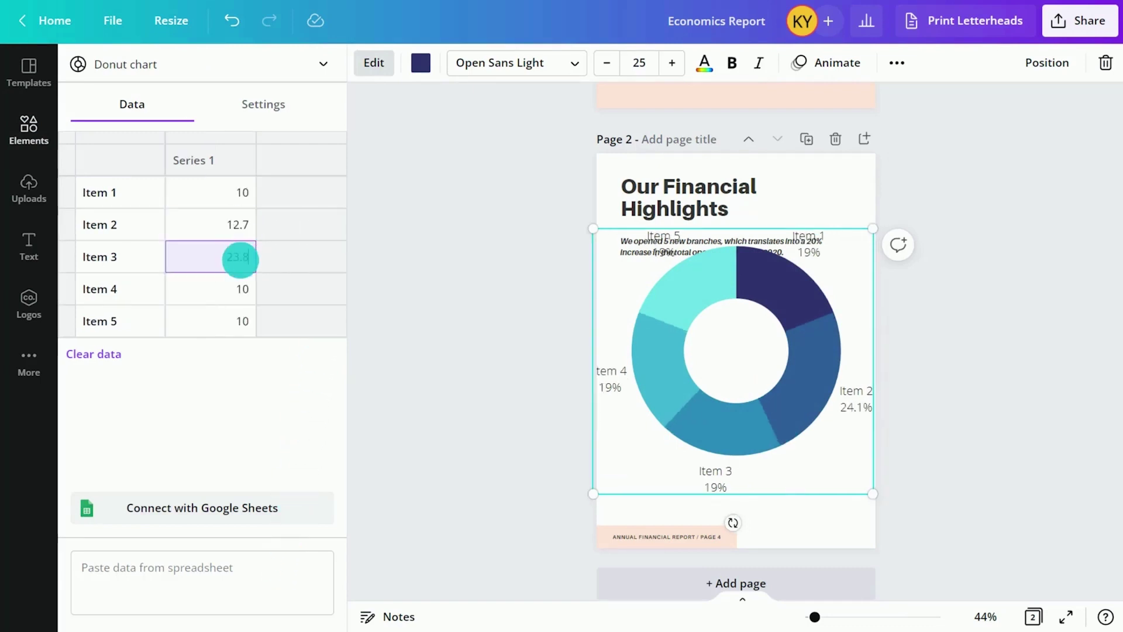
pyautogui.click(240, 289)
pyautogui.write('28.6')
pyautogui.click(242, 322)
pyautogui.rightClick(246, 191)
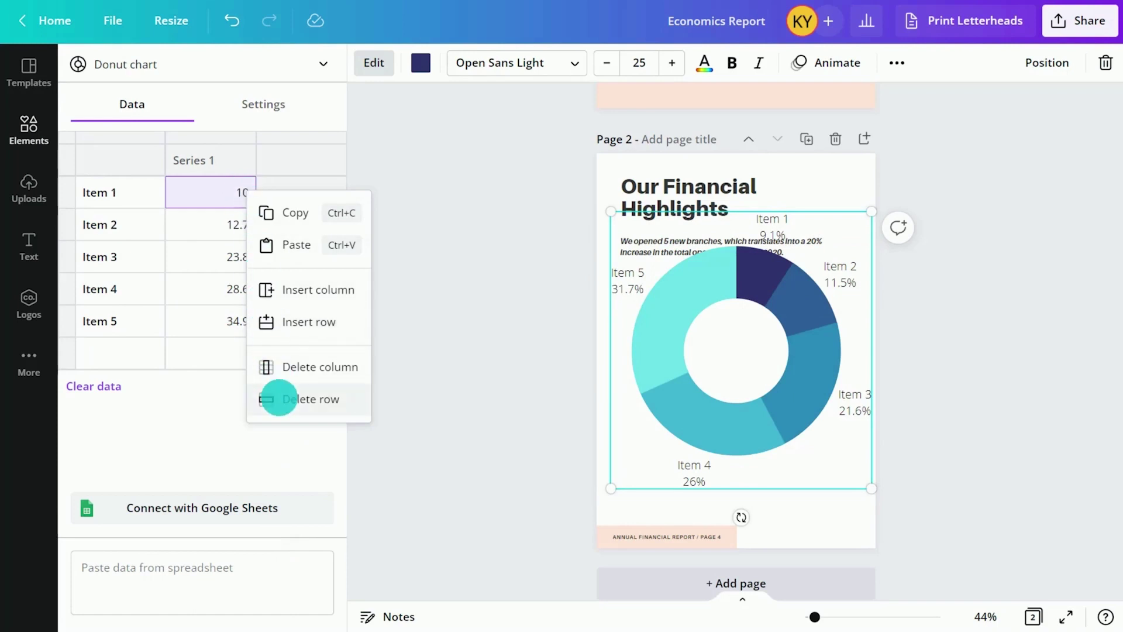
pyautogui.click(278, 399)
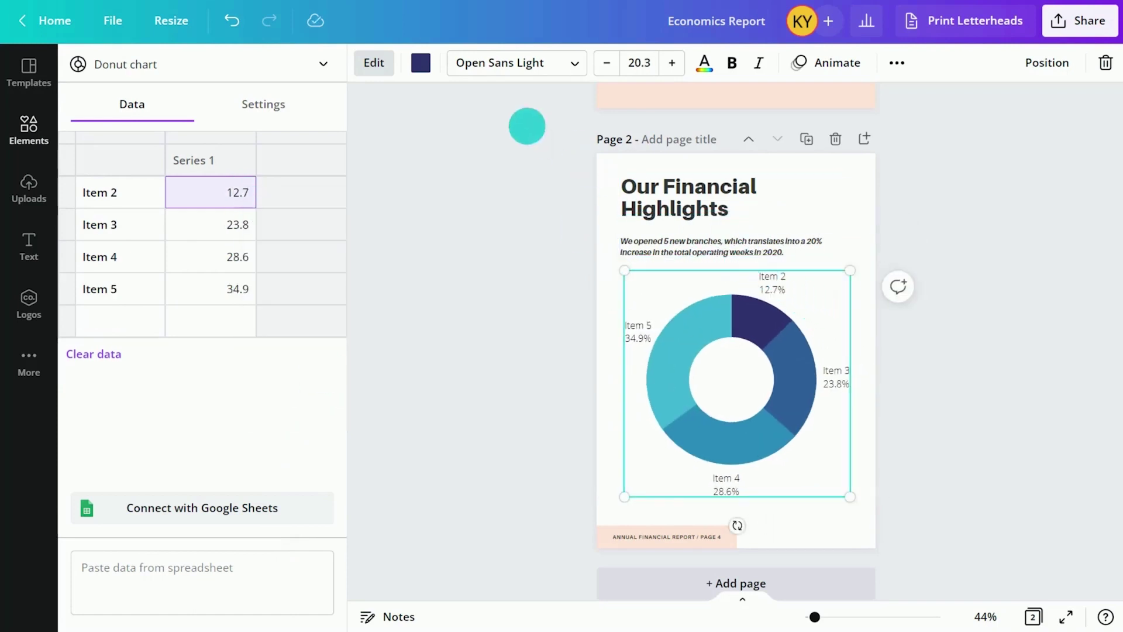
pyautogui.click(421, 62)
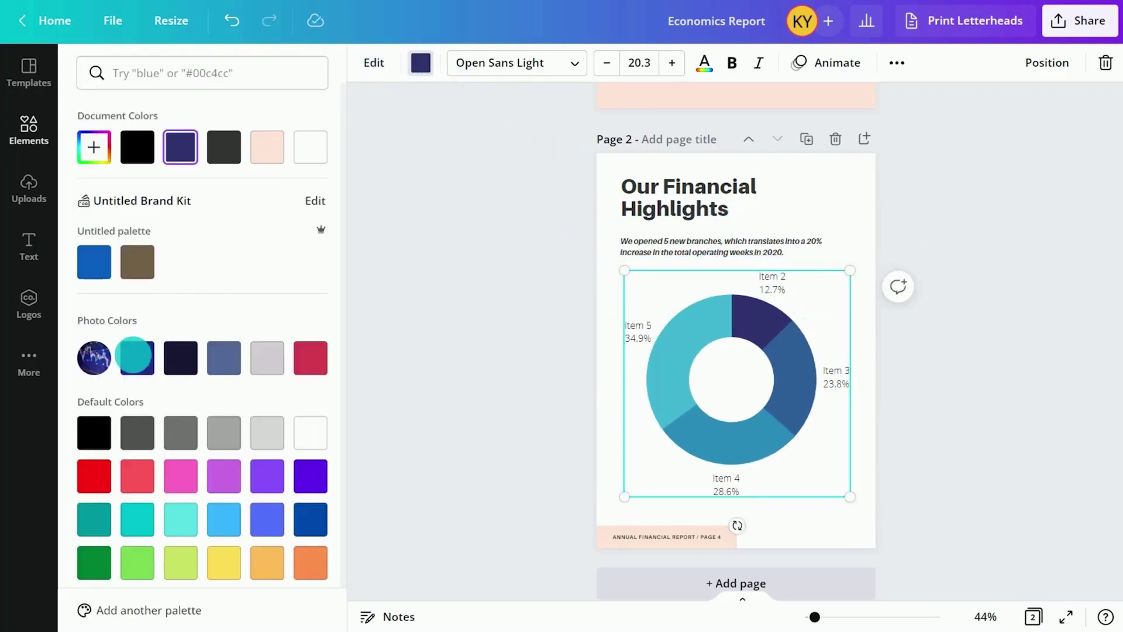
pyautogui.click(134, 355)
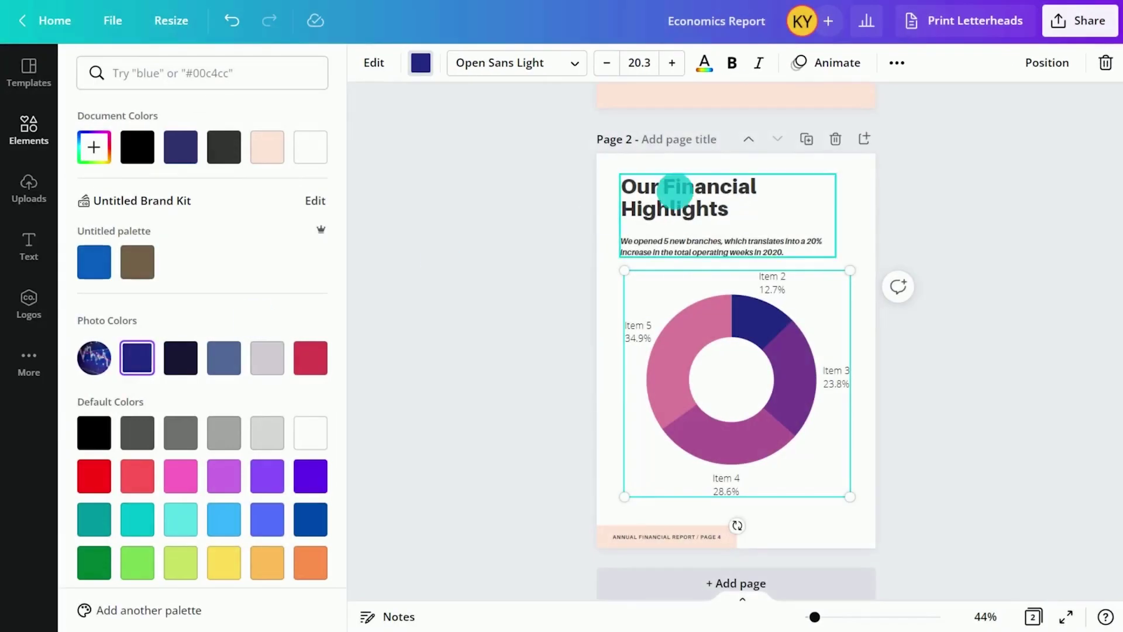
# Change page 2's heading to 'Budget' and its subtitle to 'Personal budget for 2022'
pyautogui.doubleClick(676, 190)
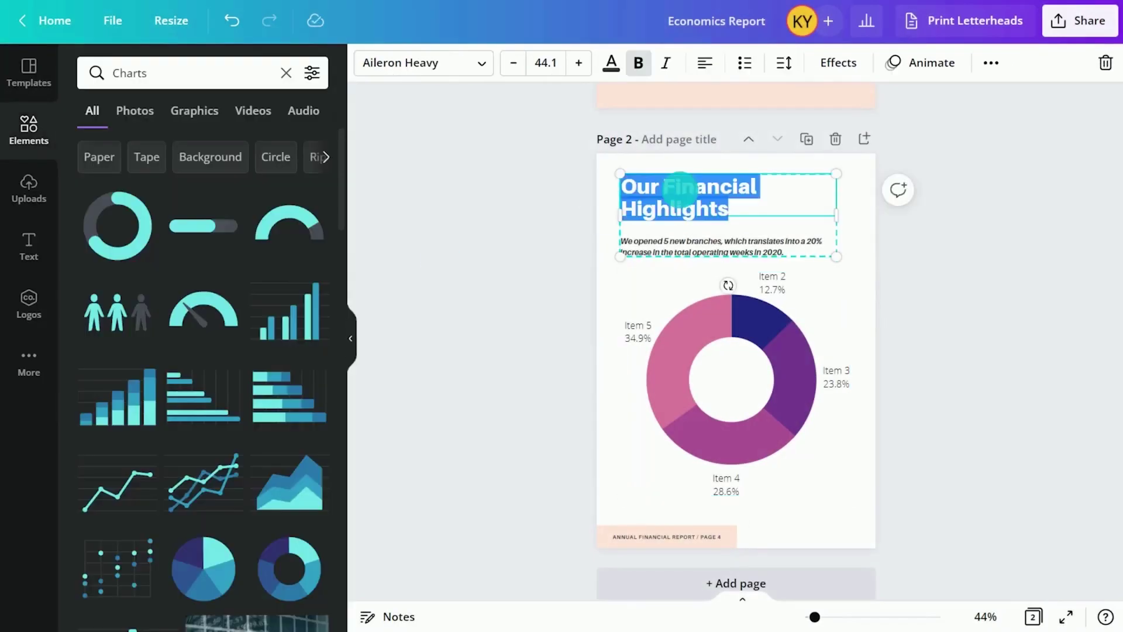
pyautogui.write('Budget')
pyautogui.tripleClick(677, 220)
pyautogui.write('Personal bu')
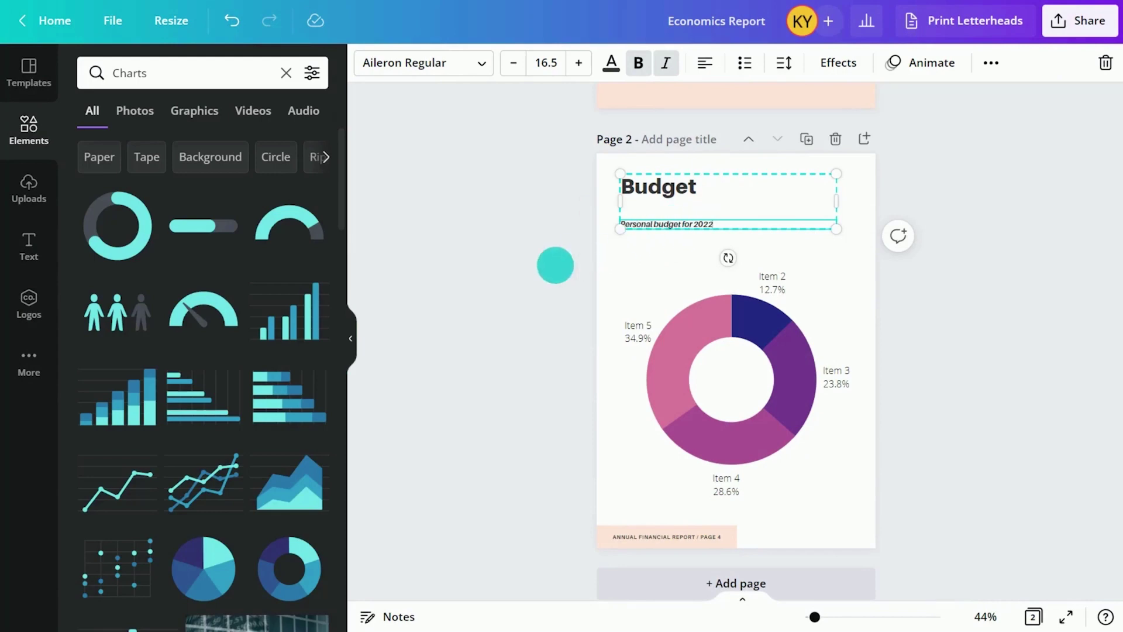
pyautogui.click(351, 336)
pyautogui.click(870, 326)
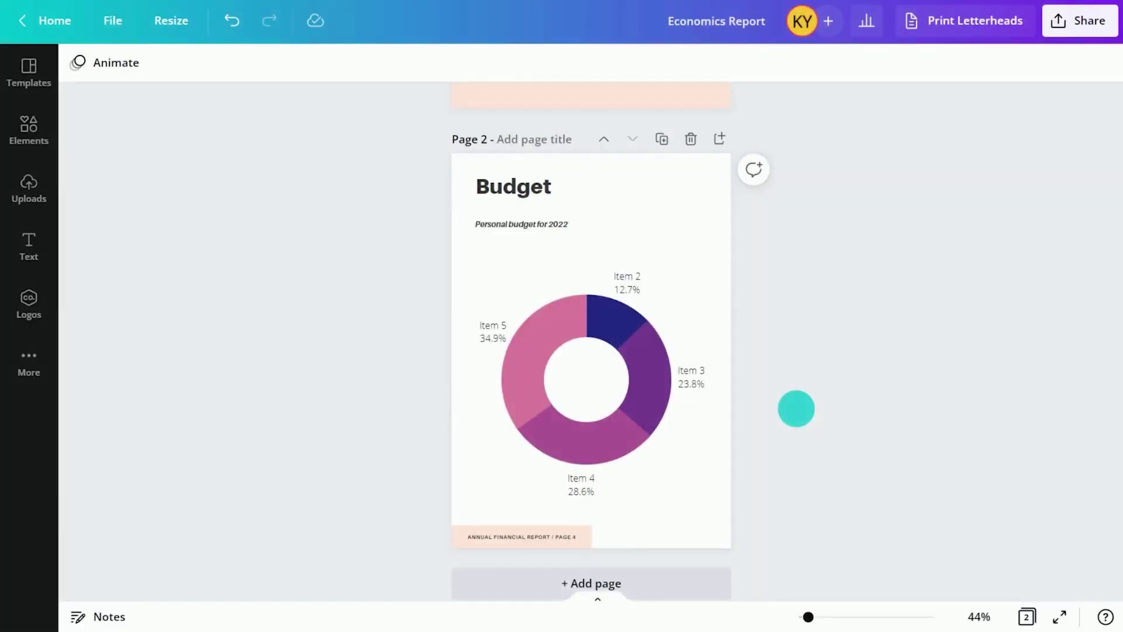
# Set the download to PNG file type with only Page 1 selected
pyautogui.click(1090, 22)
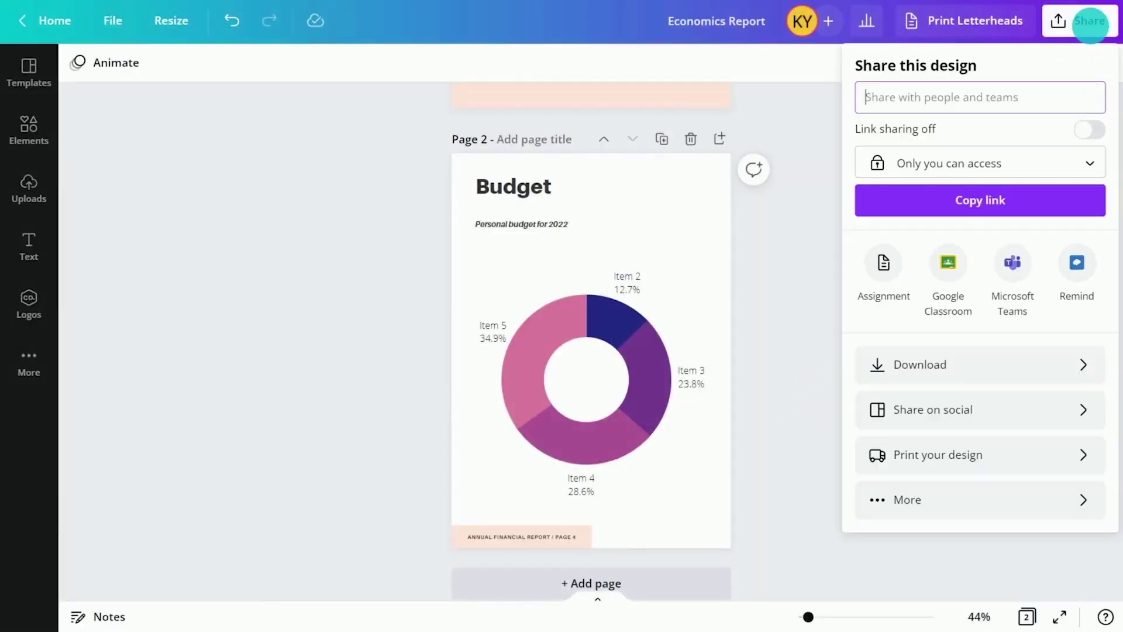
pyautogui.click(1005, 360)
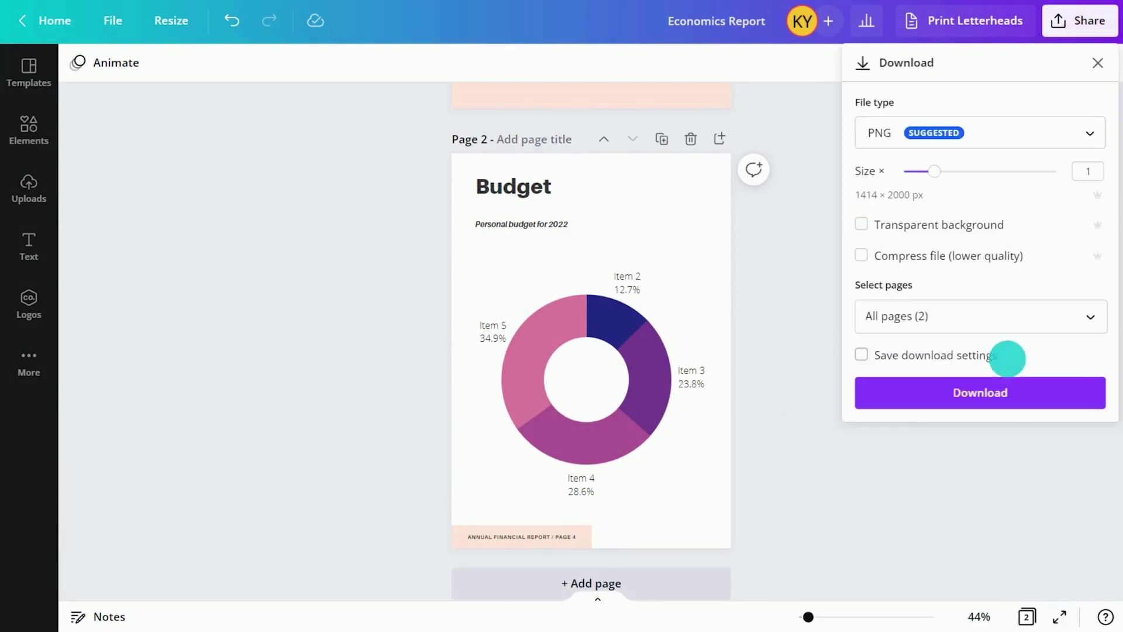
pyautogui.click(1091, 136)
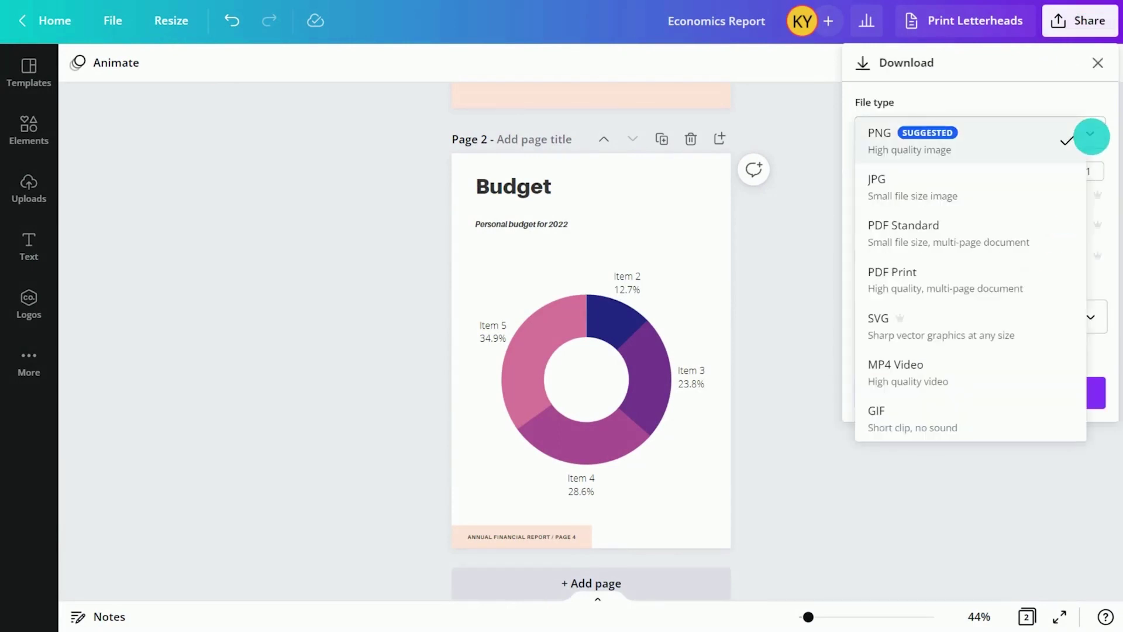
pyautogui.click(1044, 140)
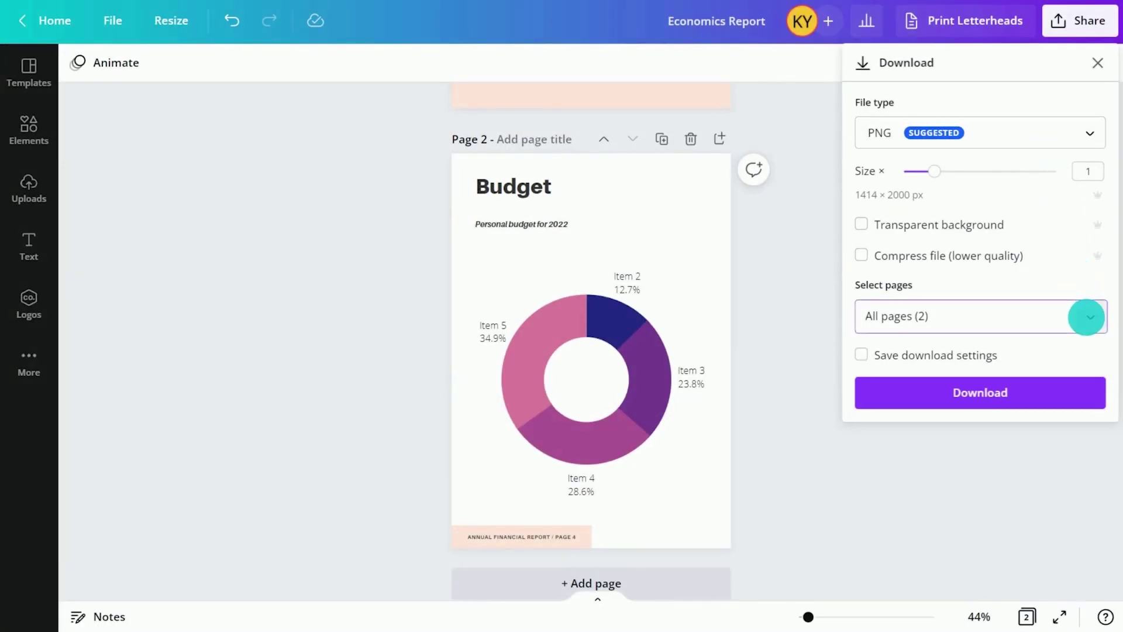
pyautogui.click(1086, 317)
pyautogui.click(1088, 452)
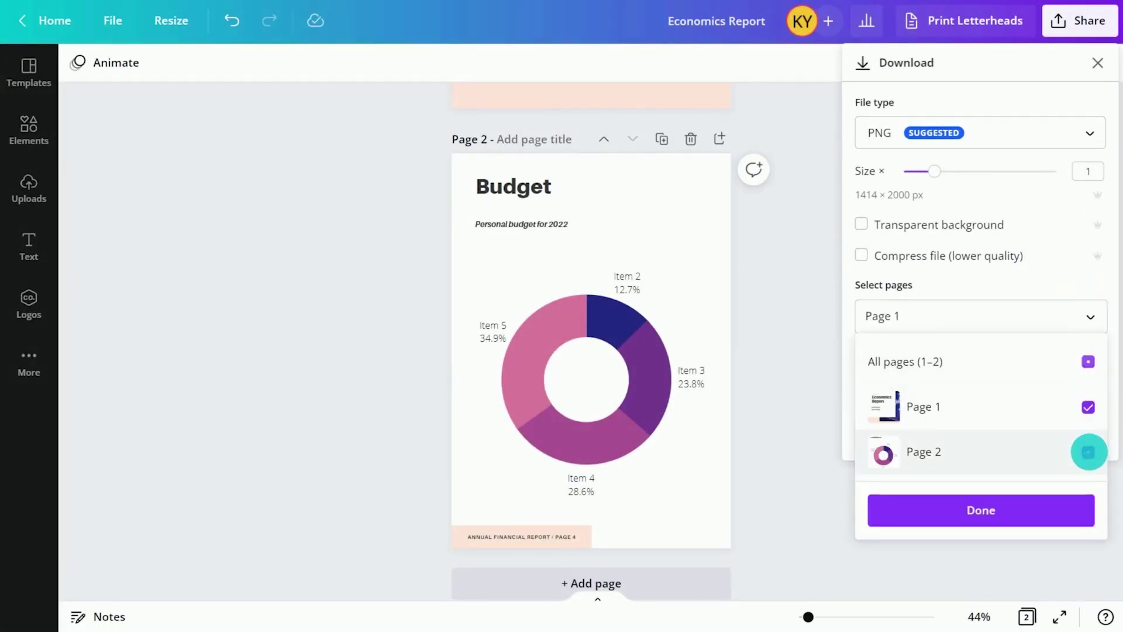
pyautogui.click(1015, 509)
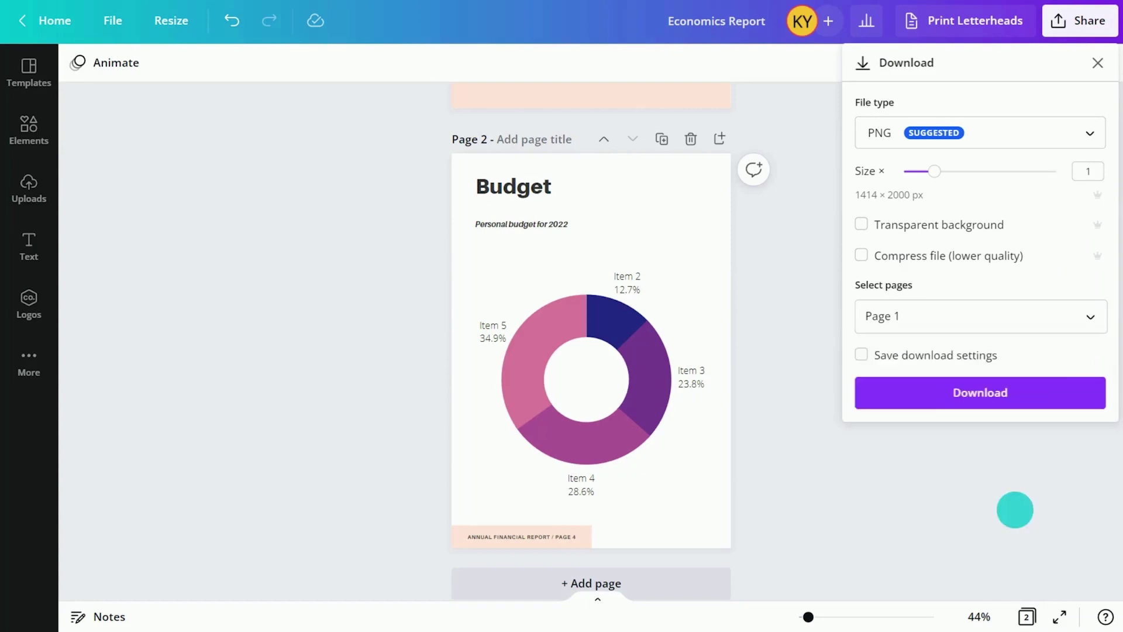